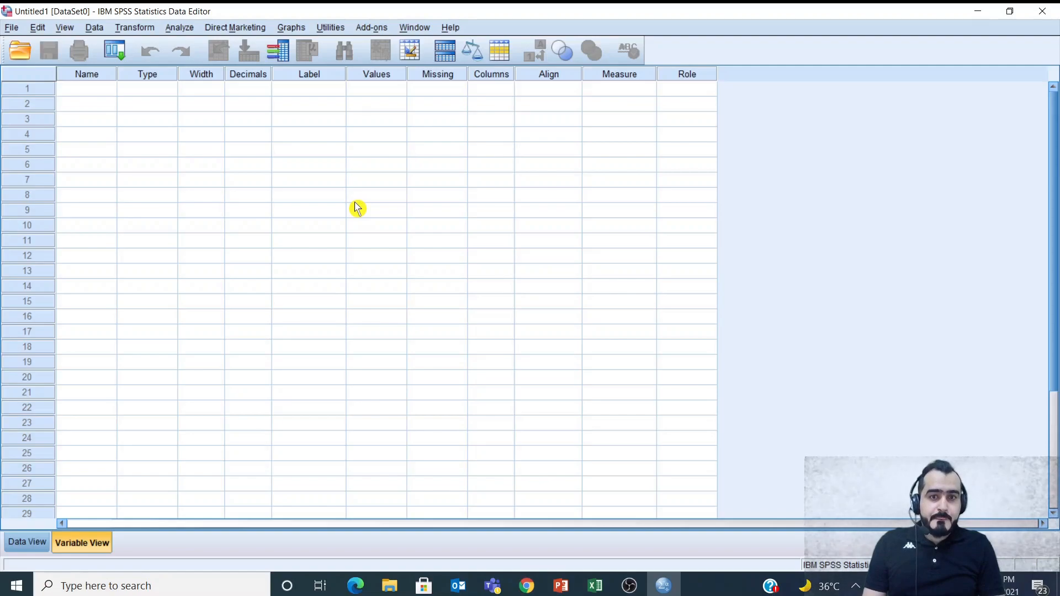
- Define a new variable named Gender in the first row of the variable definitions
{"action": "left_click", "coordinate": [27, 542]}
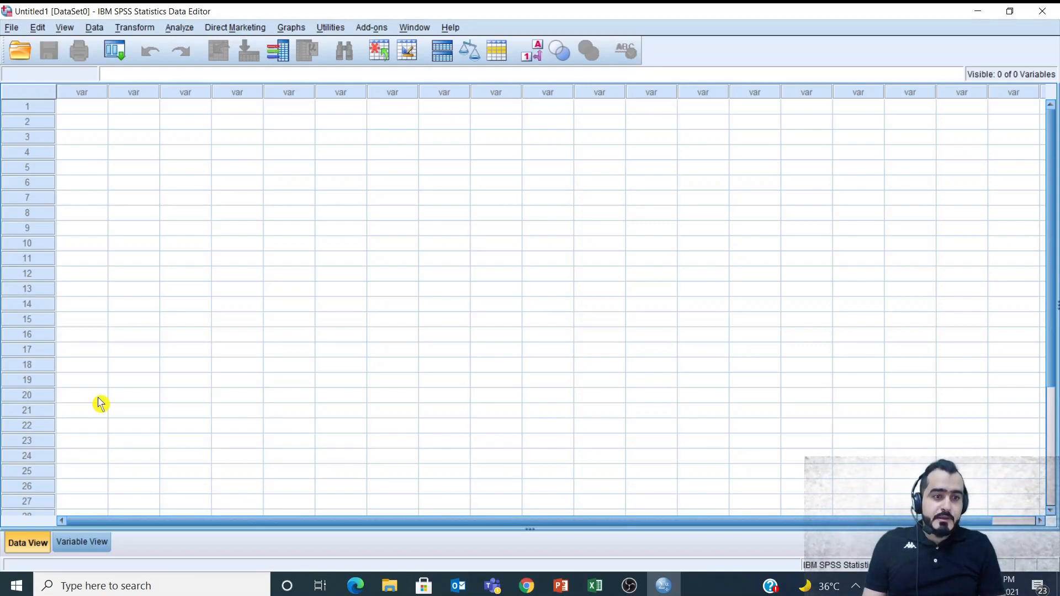
{"action": "left_click", "coordinate": [91, 543]}
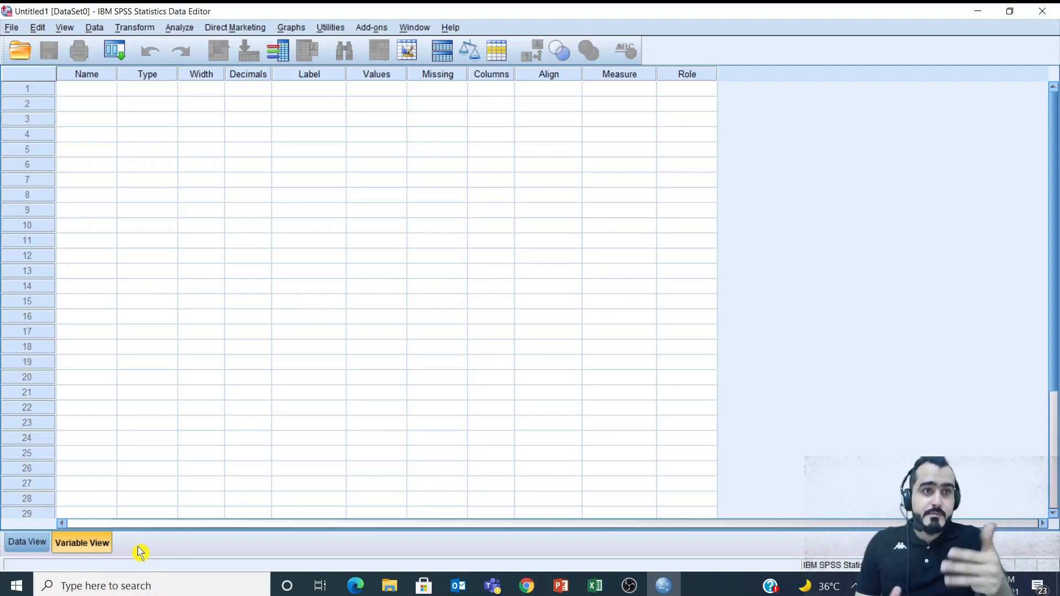
{"action": "left_click", "coordinate": [97, 91]}
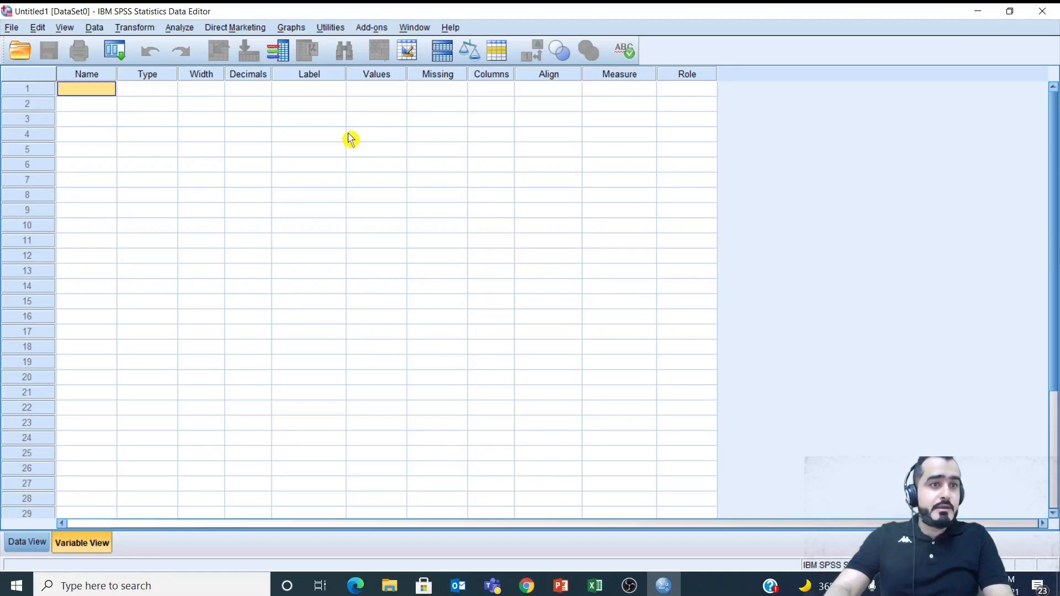
{"action": "type", "text": "Gender"}
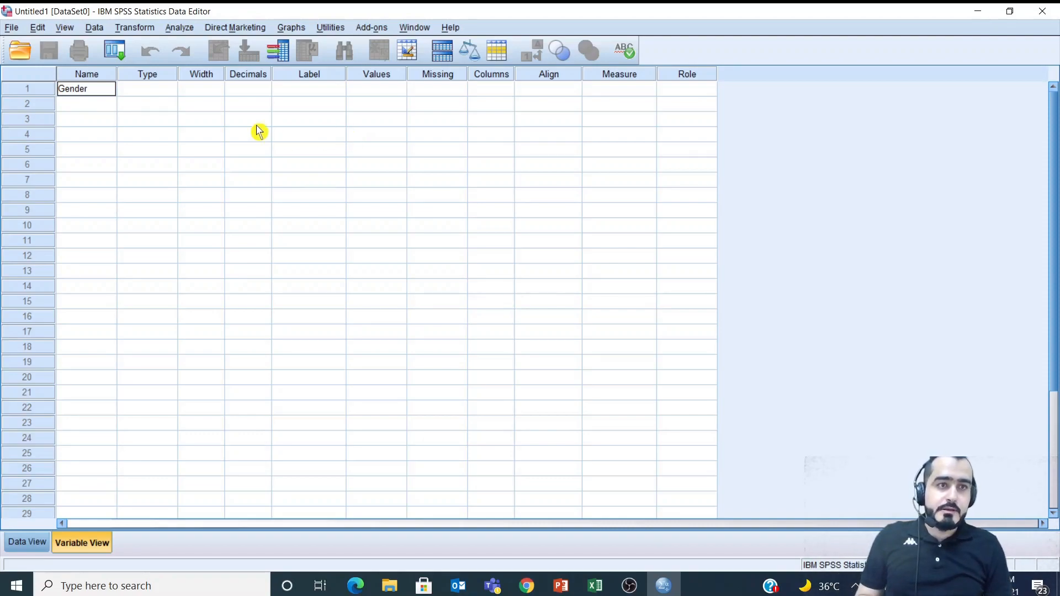
{"action": "left_click", "coordinate": [154, 90]}
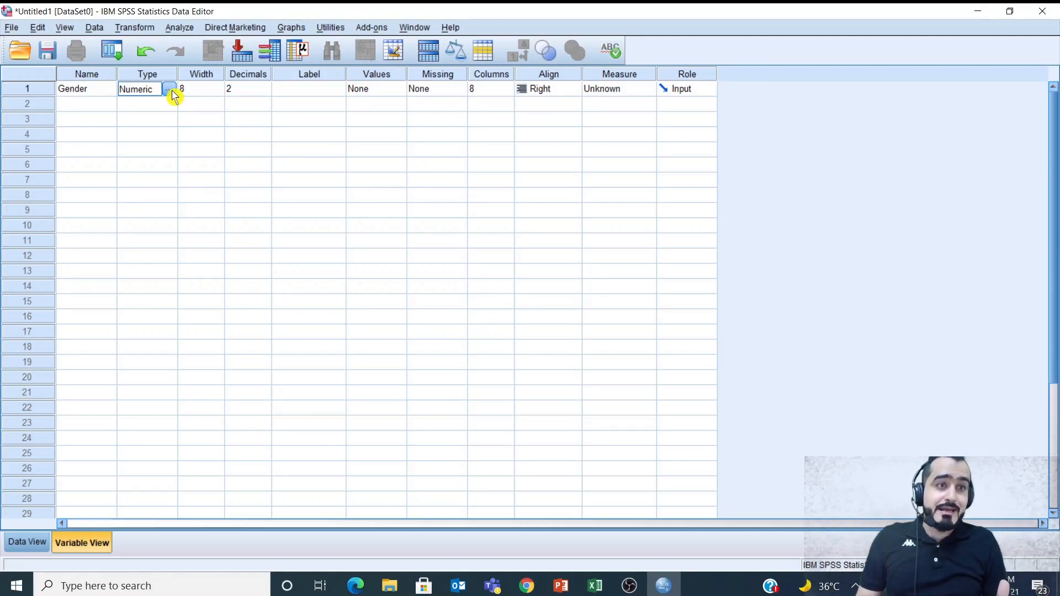
{"action": "left_click", "coordinate": [171, 95]}
{"action": "left_click", "coordinate": [170, 95]}
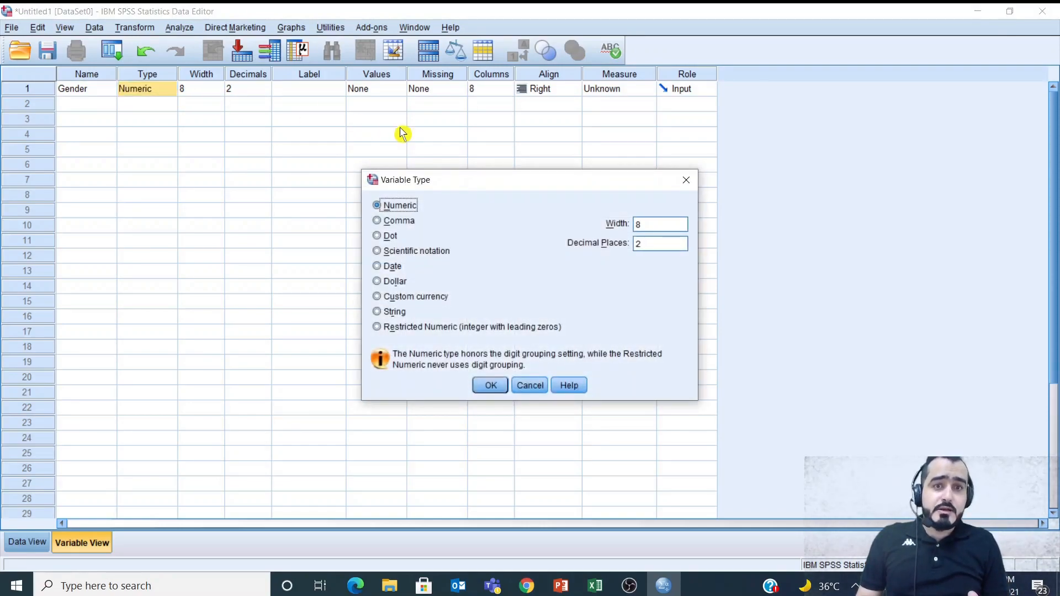
{"action": "left_click", "coordinate": [684, 181]}
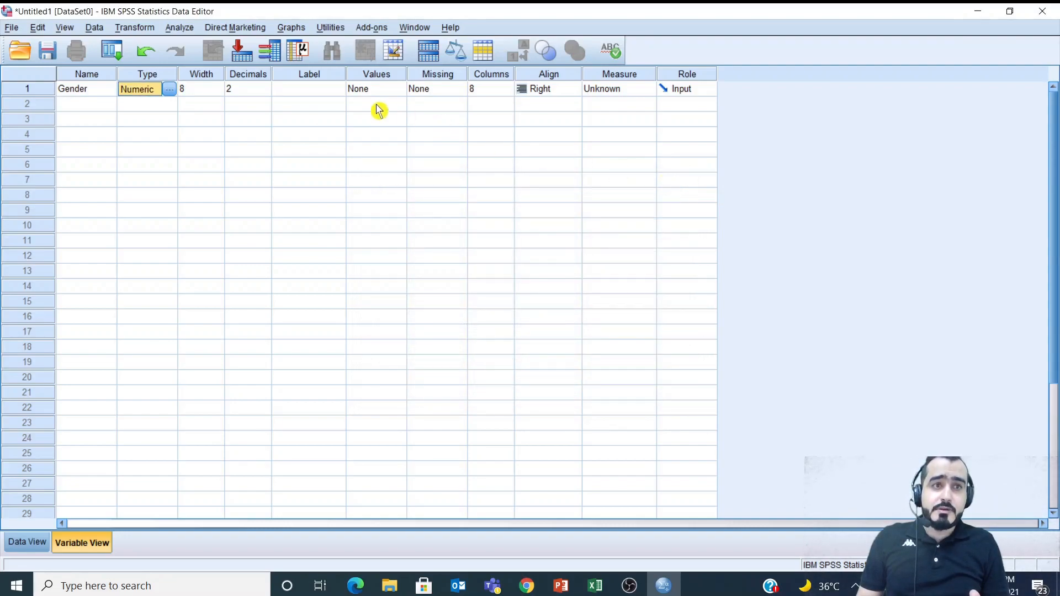
- Set the number of decimals of the Gender variable to 0
{"action": "left_click", "coordinate": [202, 90]}
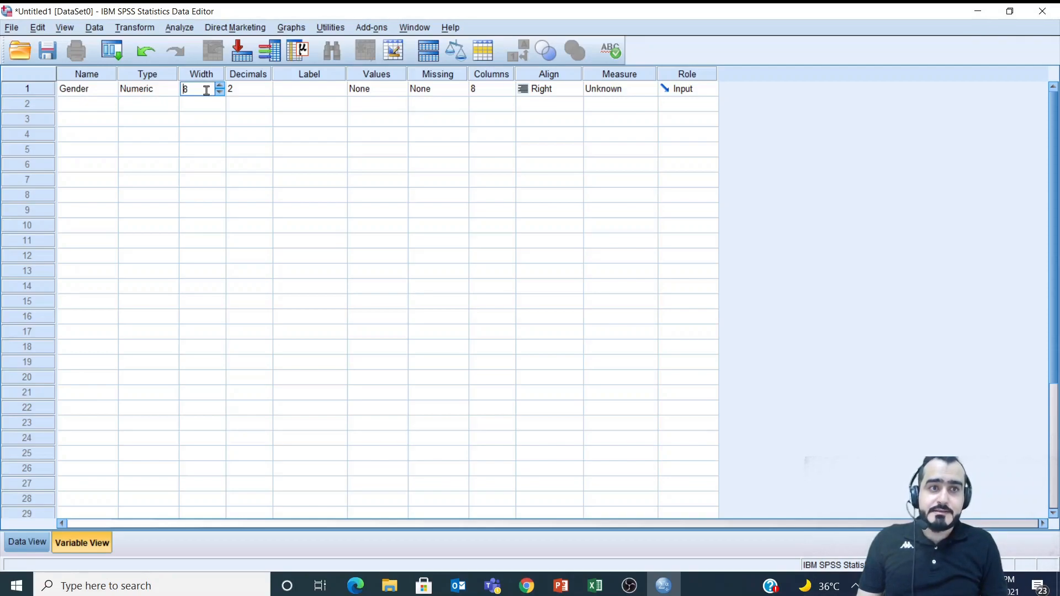
{"action": "left_click", "coordinate": [262, 85]}
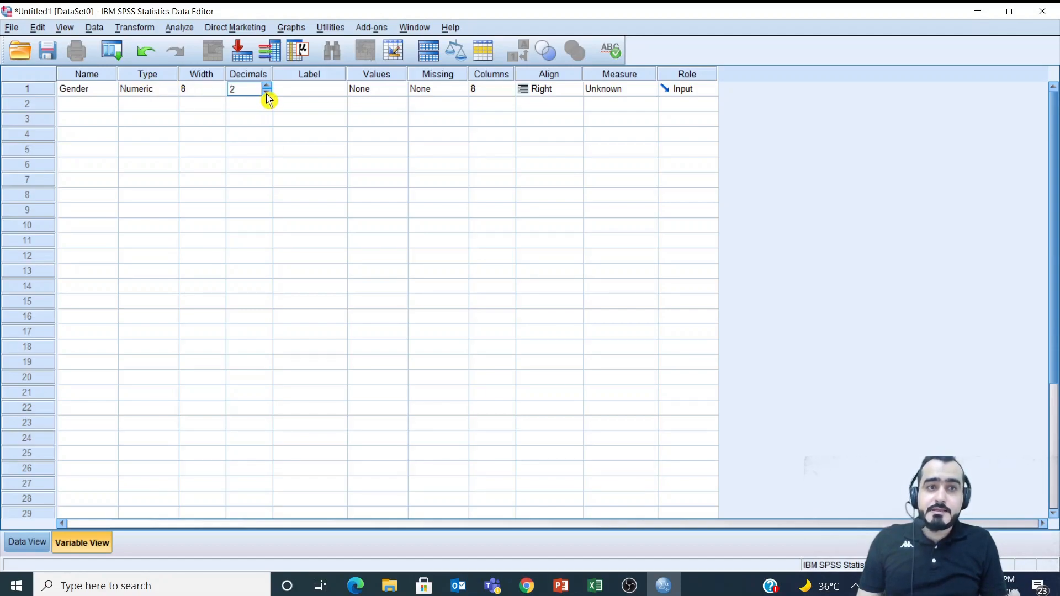
{"action": "double_click", "coordinate": [233, 89]}
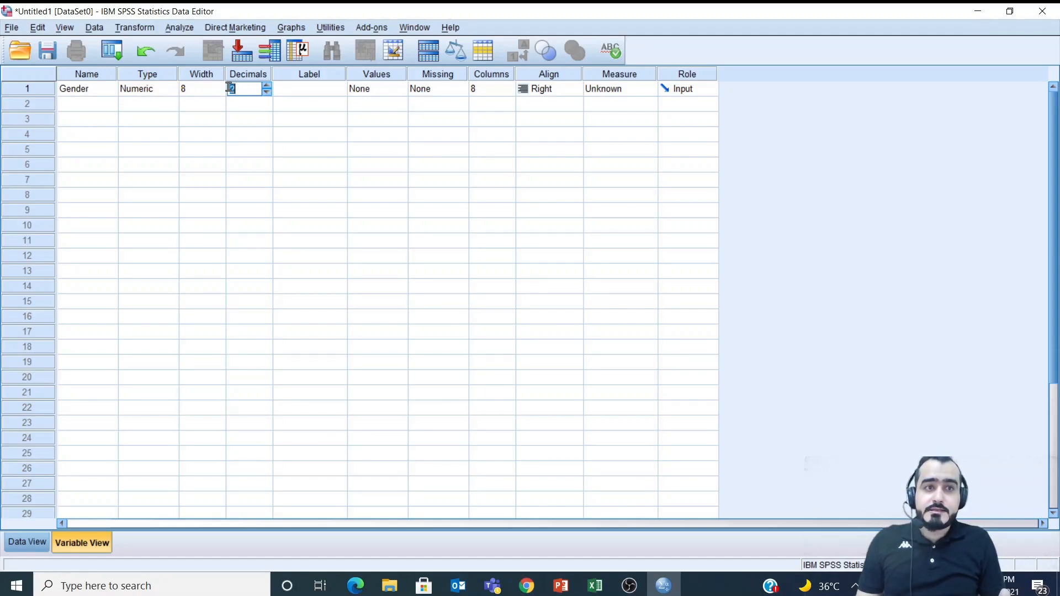
{"action": "type", "text": "0"}
- Give the Gender variable the descriptive label "Gender of Student"
{"action": "left_click", "coordinate": [334, 89]}
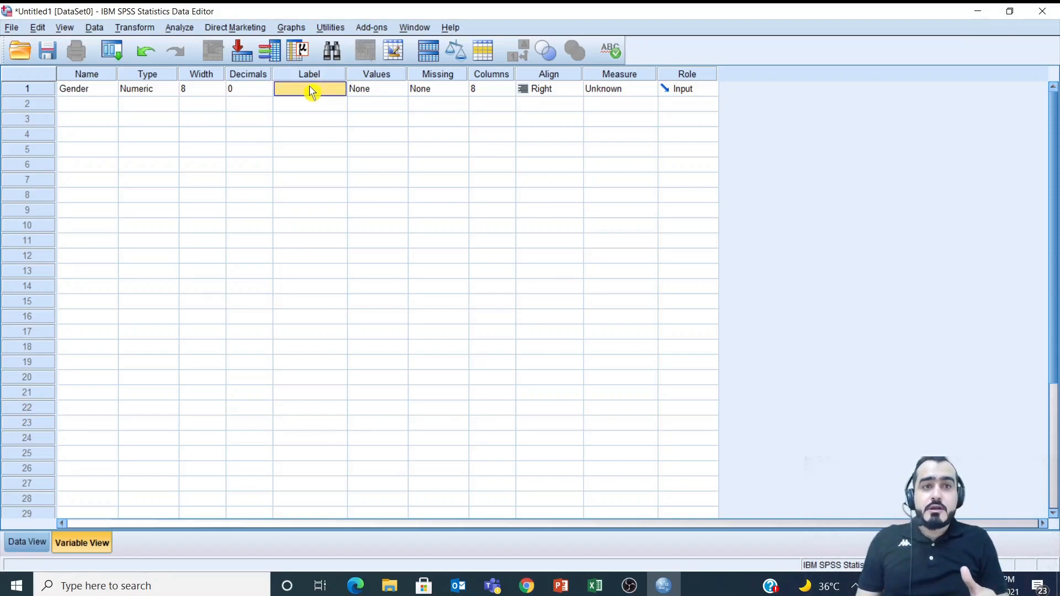
{"action": "type", "text": "G"}
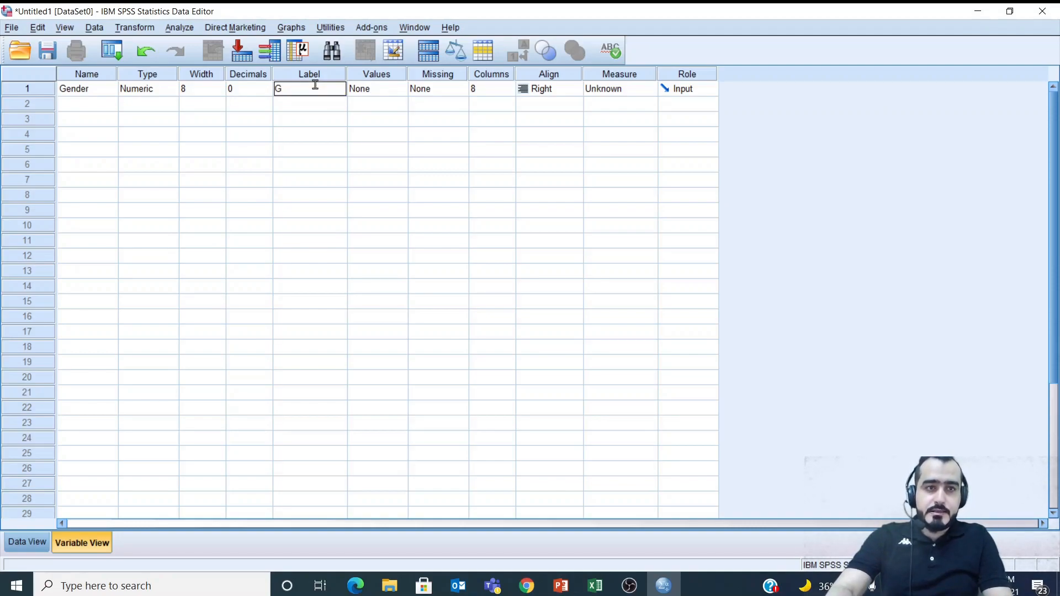
{"action": "type", "text": "ende"}
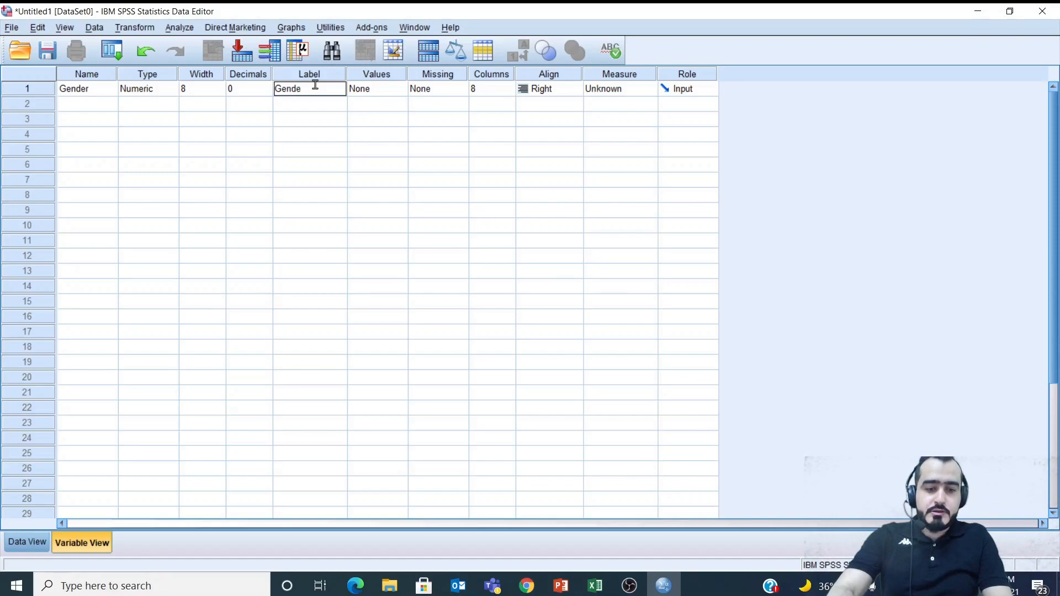
{"action": "type", "text": "r of Student"}
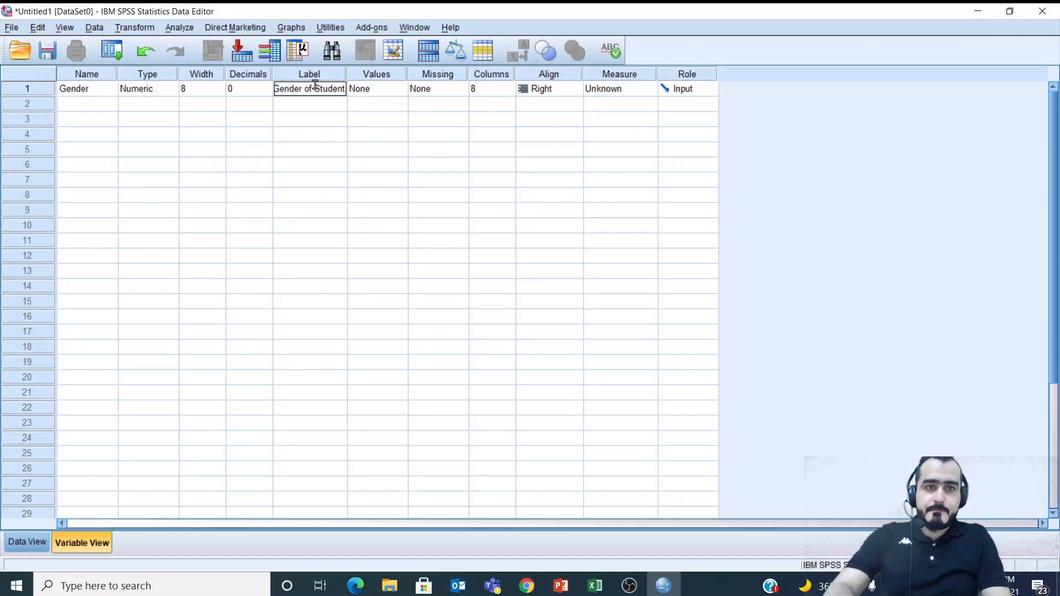
{"action": "key", "text": "Tab"}
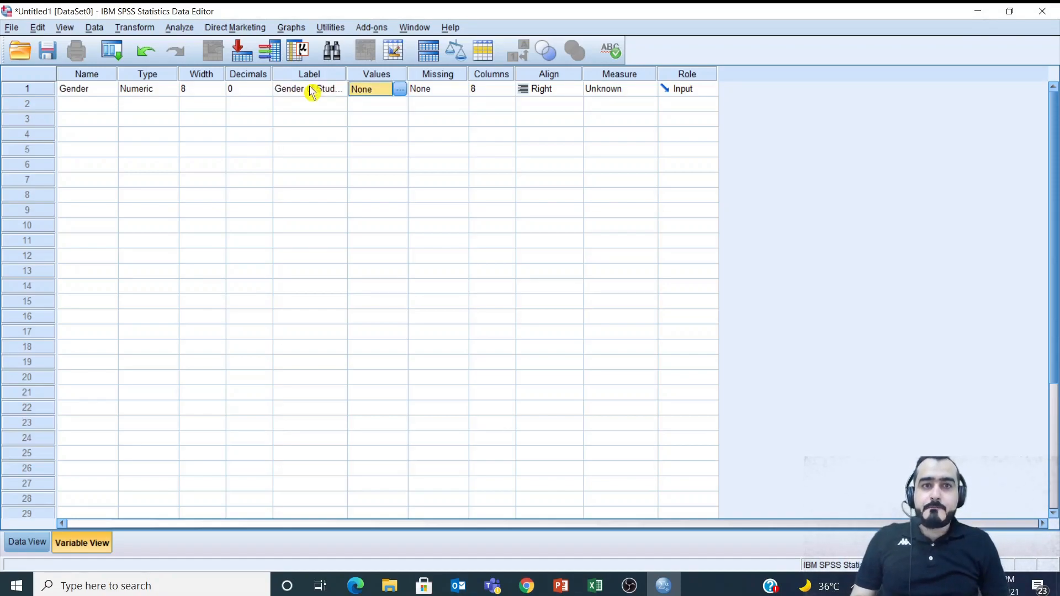
- Assign the value labels 1 = Male and 2 = Female to the Gender variable
{"action": "left_click", "coordinate": [401, 96]}
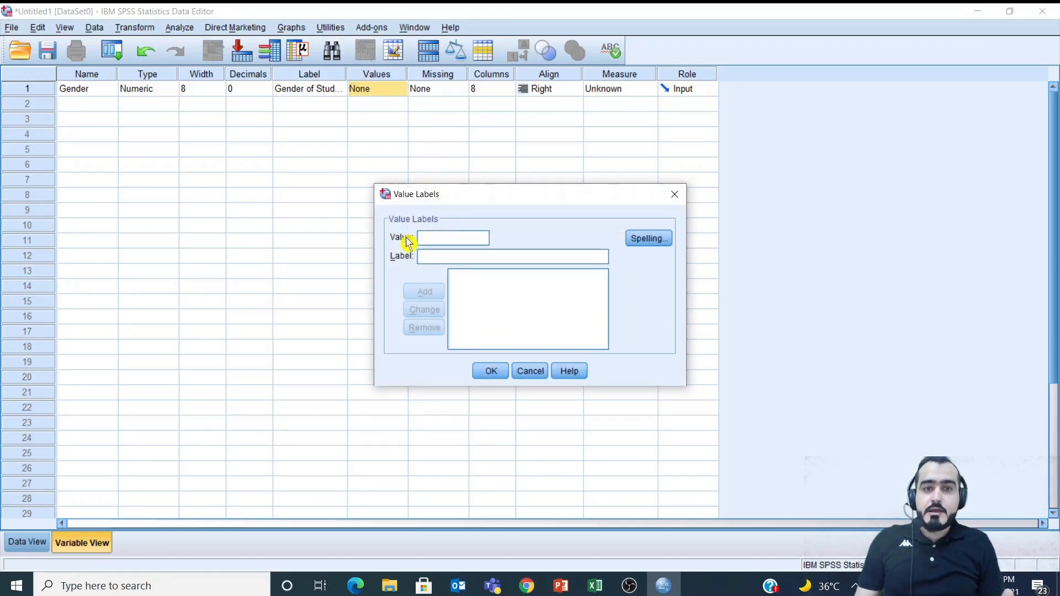
{"action": "type", "text": "1"}
{"action": "key", "text": "Tab"}
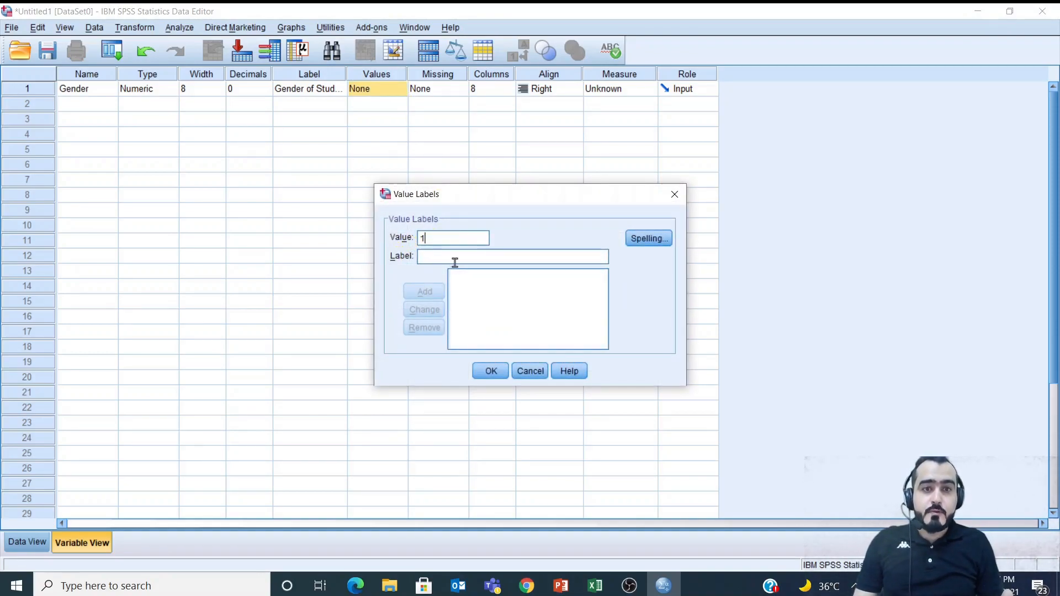
{"action": "type", "text": "Male"}
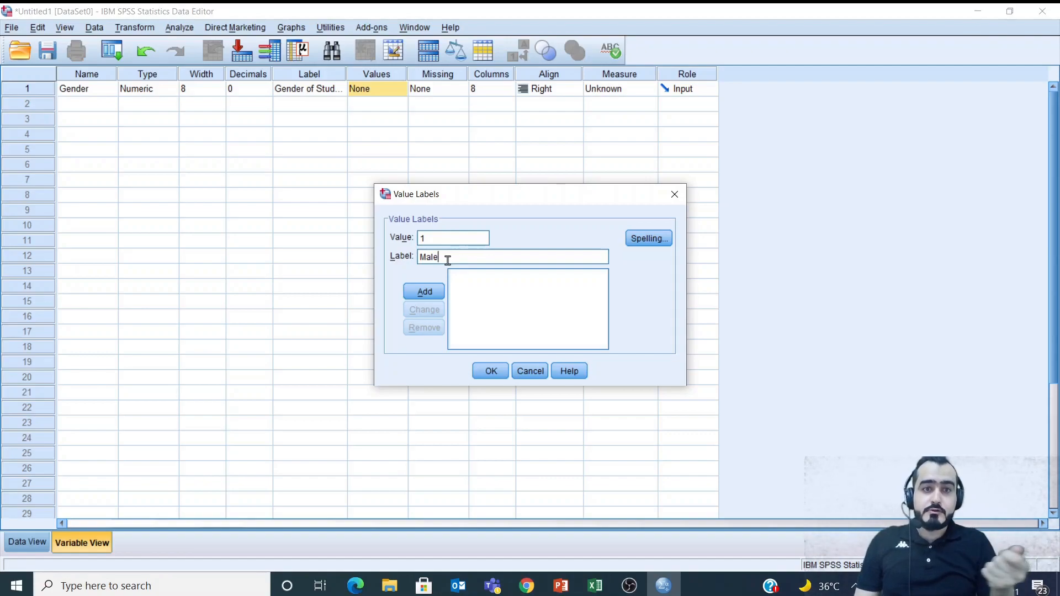
{"action": "left_click", "coordinate": [425, 292]}
{"action": "type", "text": "2"}
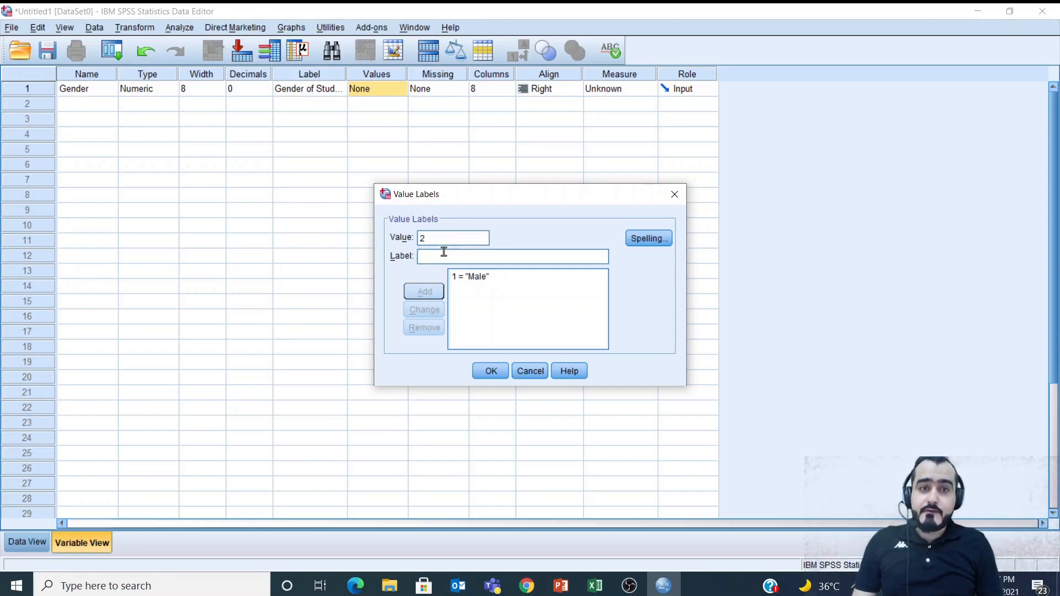
{"action": "left_click", "coordinate": [431, 256]}
{"action": "type", "text": "Female"}
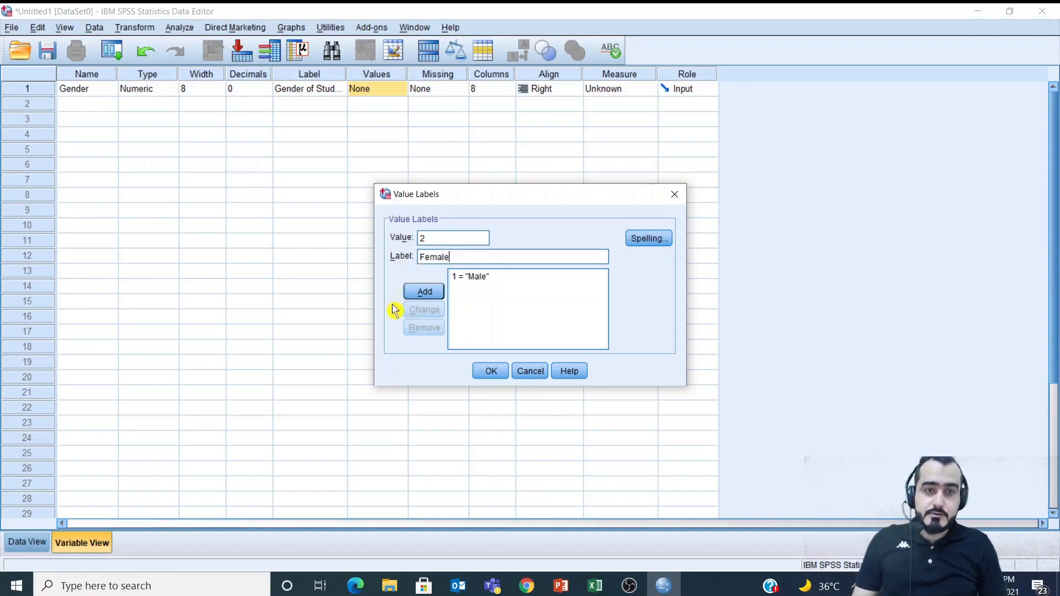
{"action": "left_click", "coordinate": [426, 291]}
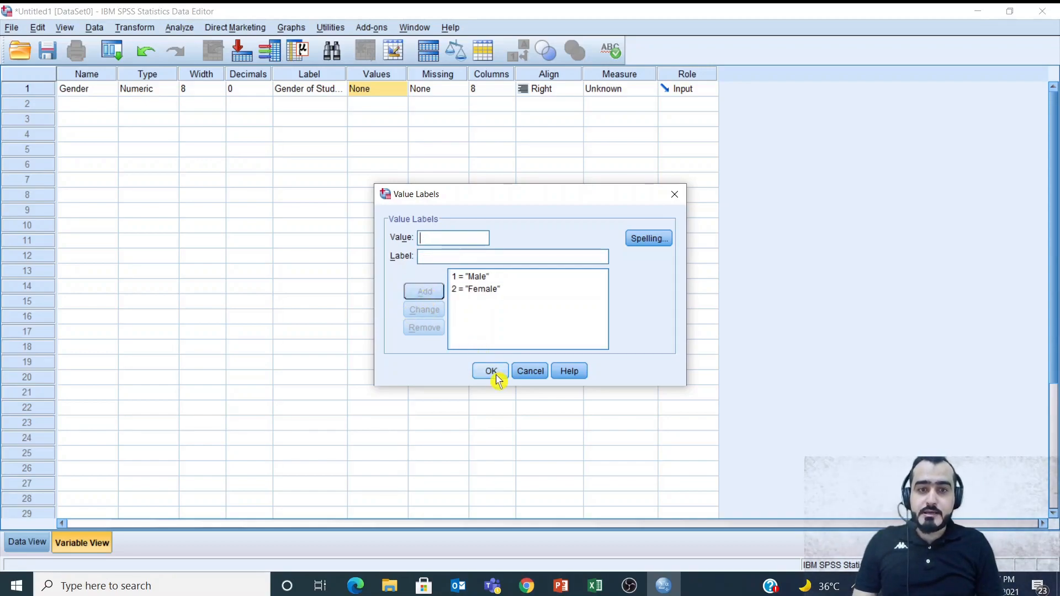
{"action": "left_click", "coordinate": [495, 374]}
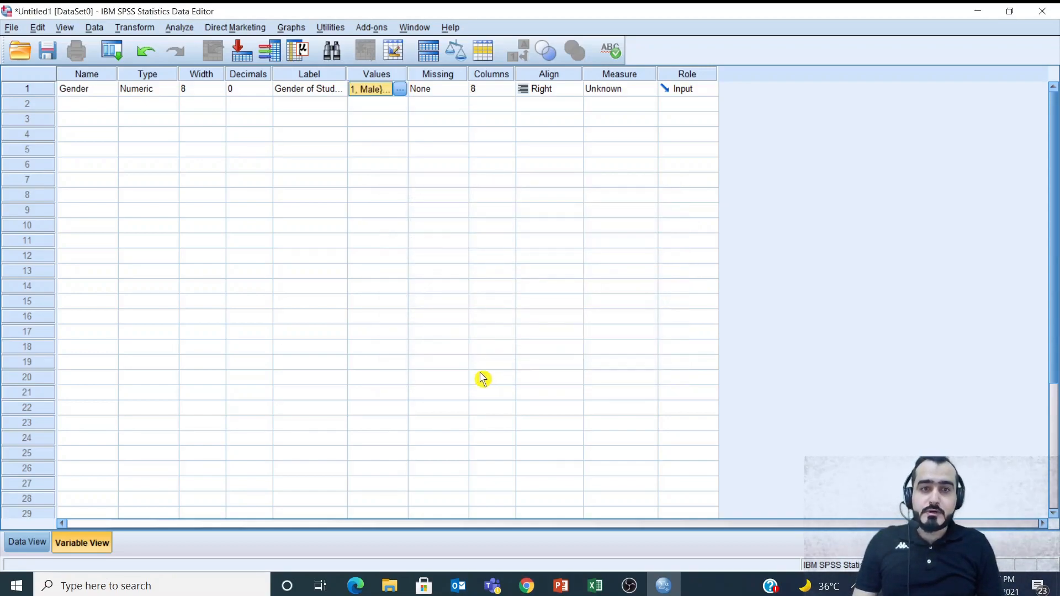
{"action": "left_click", "coordinate": [444, 94]}
{"action": "left_click", "coordinate": [459, 90]}
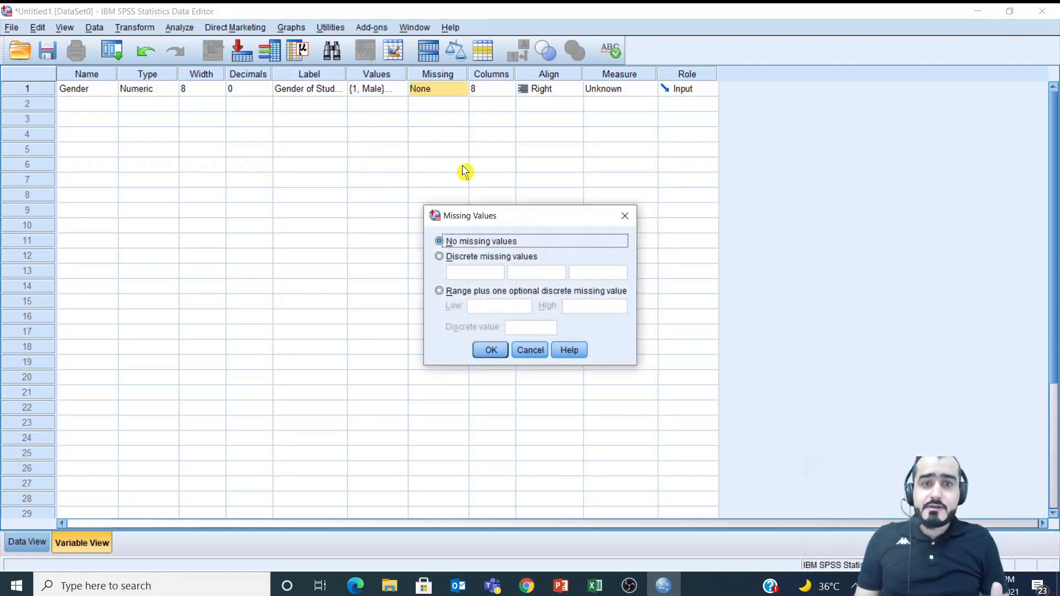
{"action": "left_click", "coordinate": [443, 257]}
{"action": "left_click", "coordinate": [478, 273]}
{"action": "type", "text": "-"}
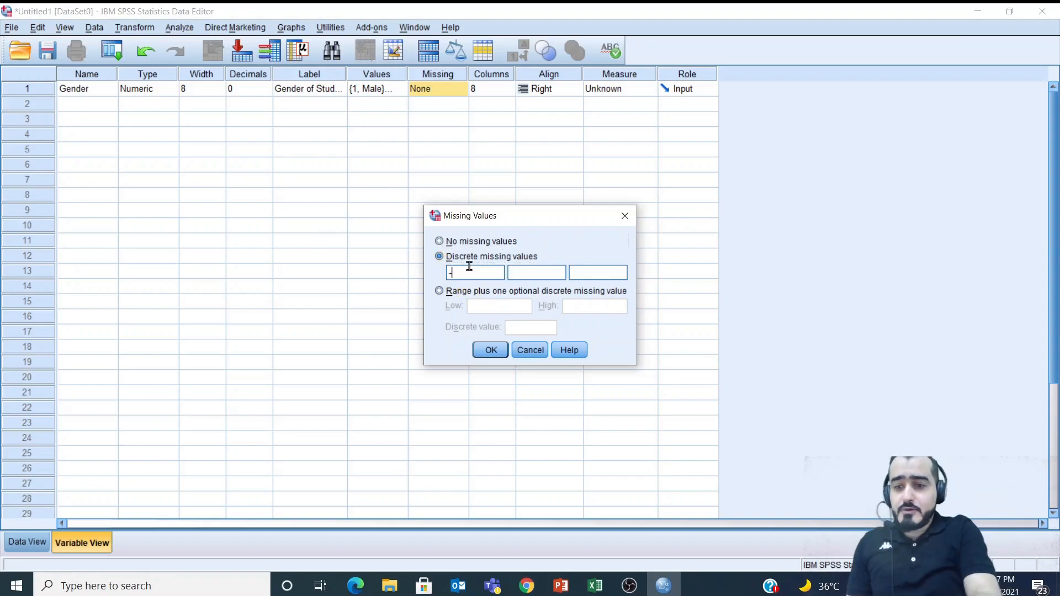
{"action": "type", "text": "1"}
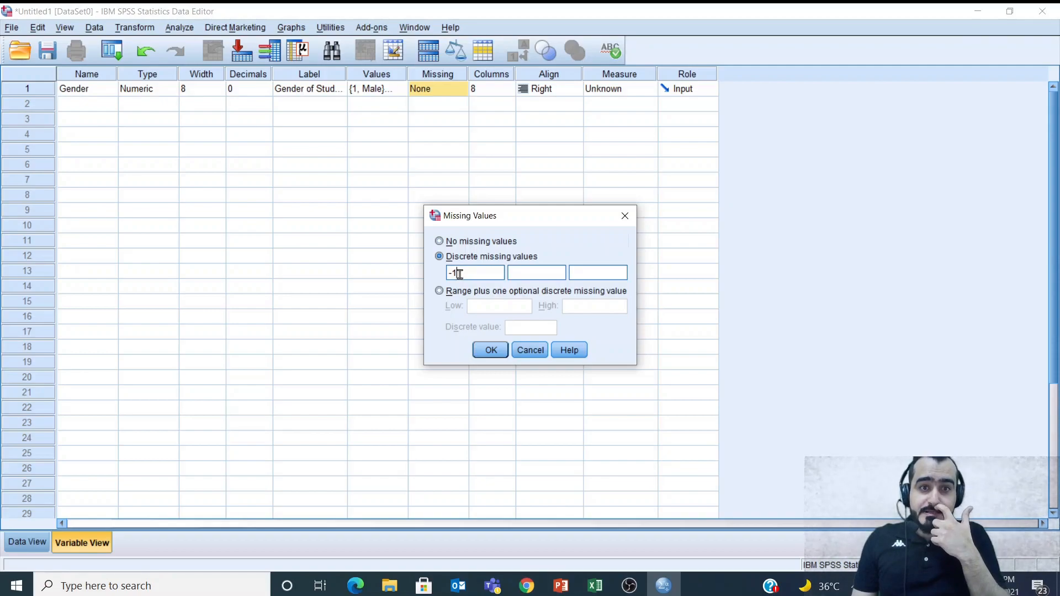
{"action": "left_click", "coordinate": [440, 241]}
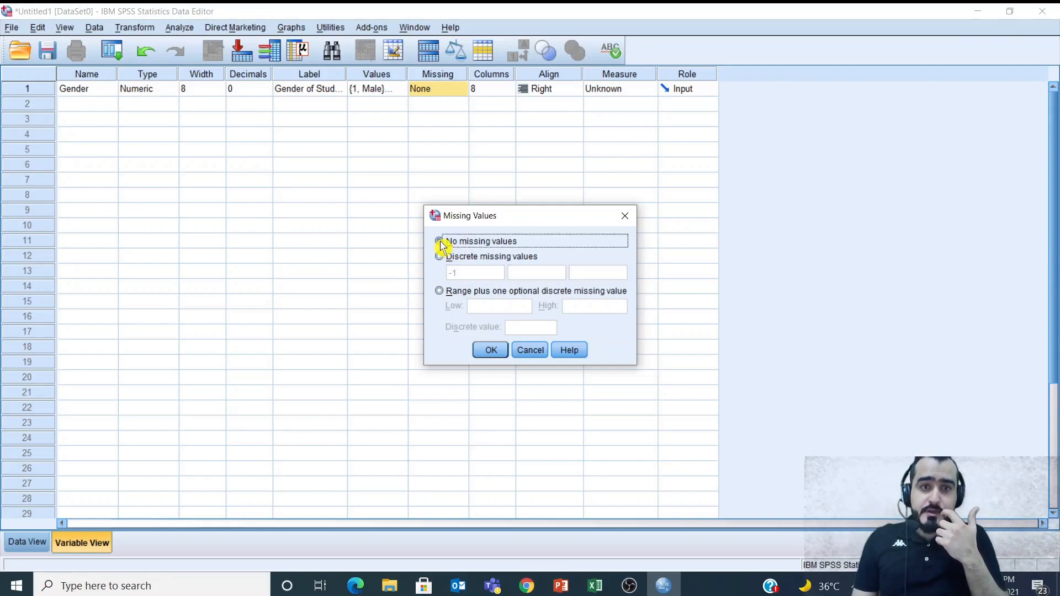
{"action": "left_click", "coordinate": [531, 351]}
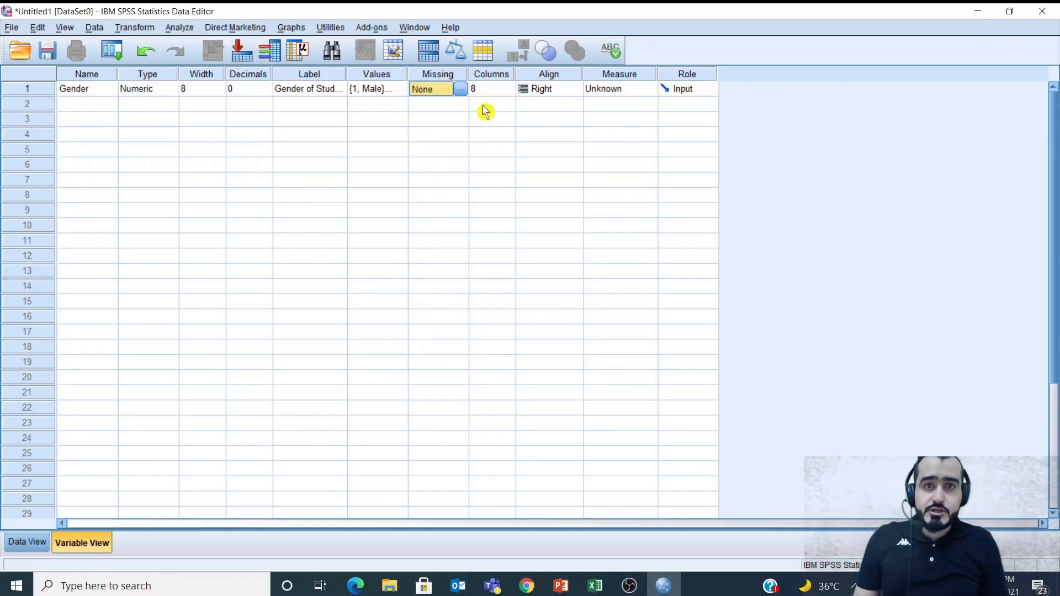
- Widen the Gender column in the data sheet to a column width of 14, and return to the variable definitions
{"action": "left_click", "coordinate": [495, 90]}
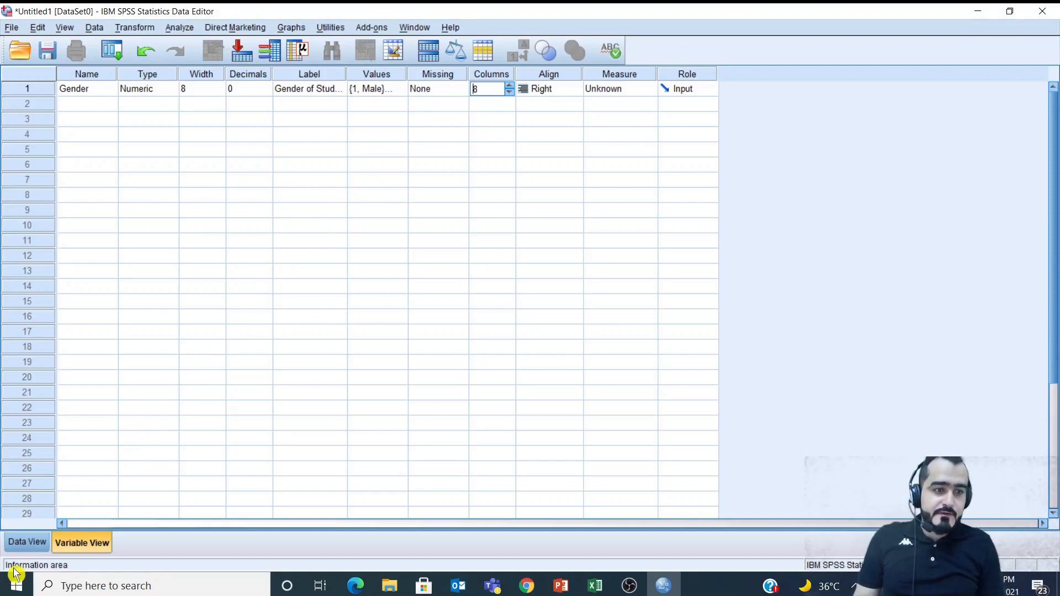
{"action": "left_click", "coordinate": [29, 548]}
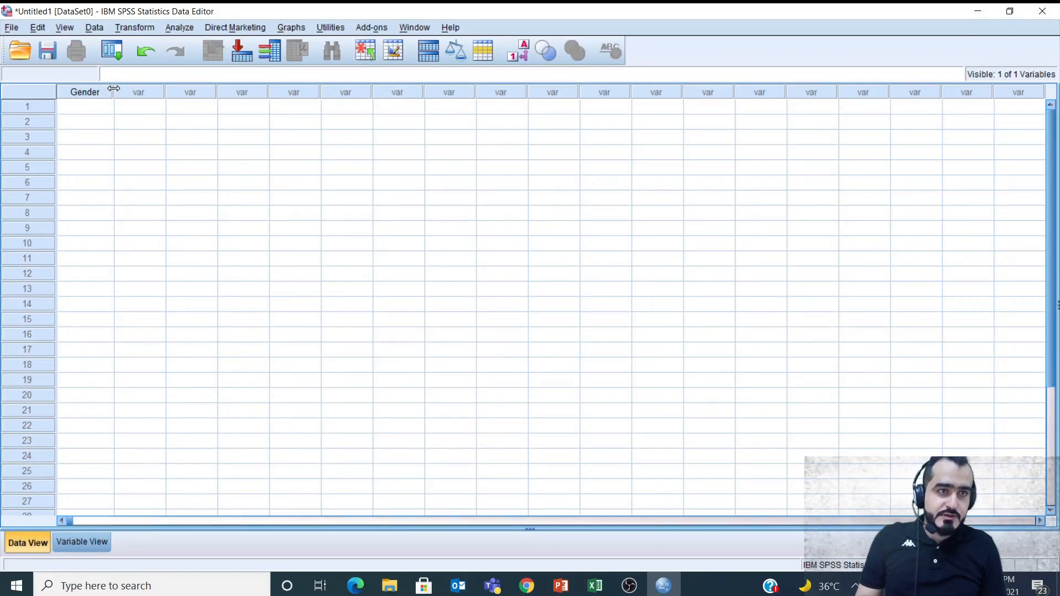
{"action": "left_click_drag", "start_coordinate": [114, 88], "coordinate": [151, 92]}
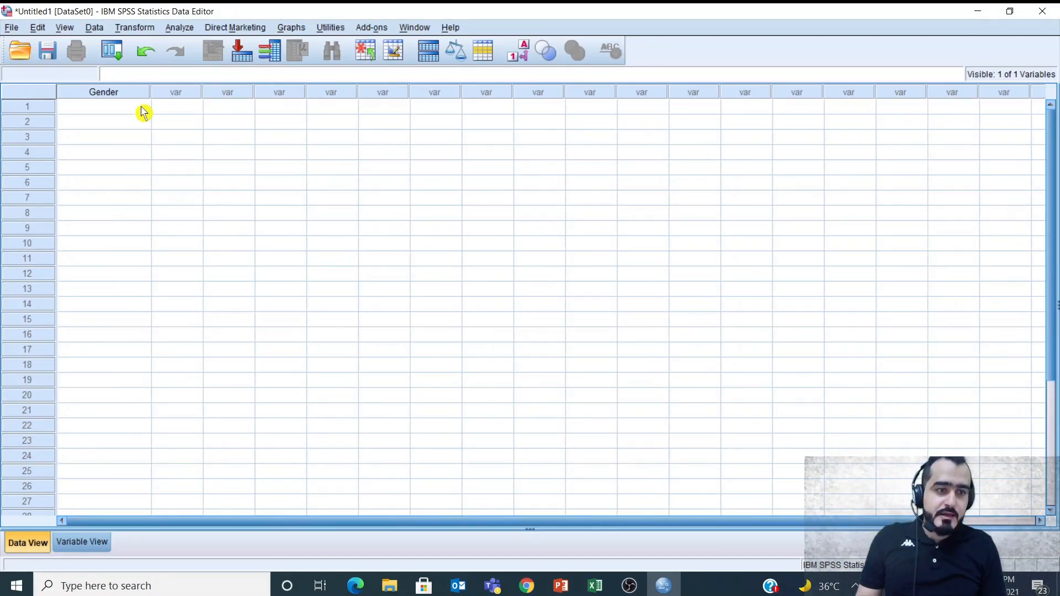
{"action": "left_click", "coordinate": [95, 545]}
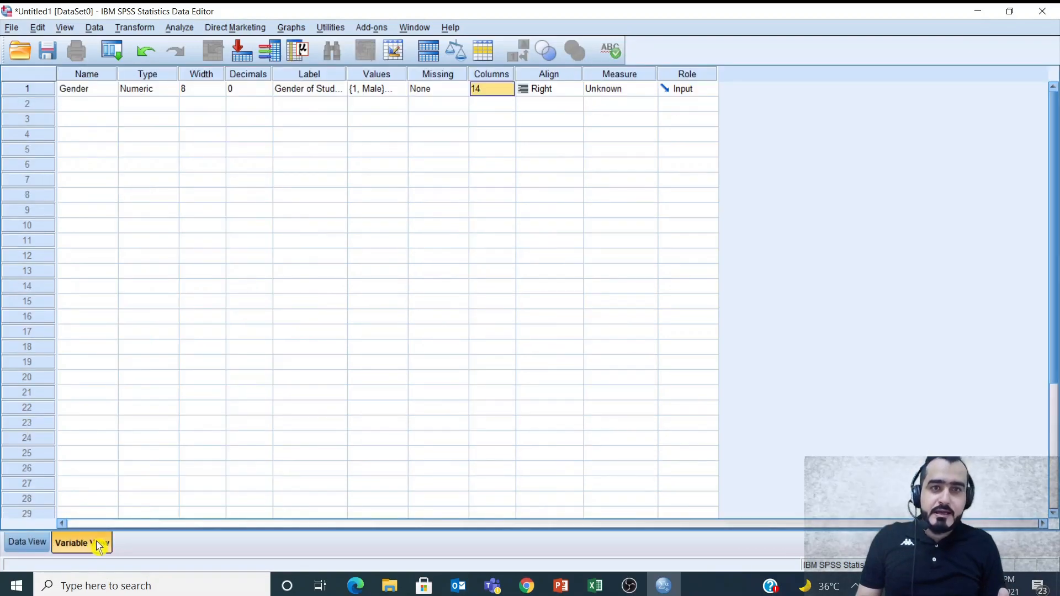
- Set the display column width of the Gender variable to 8
{"action": "left_click", "coordinate": [489, 91]}
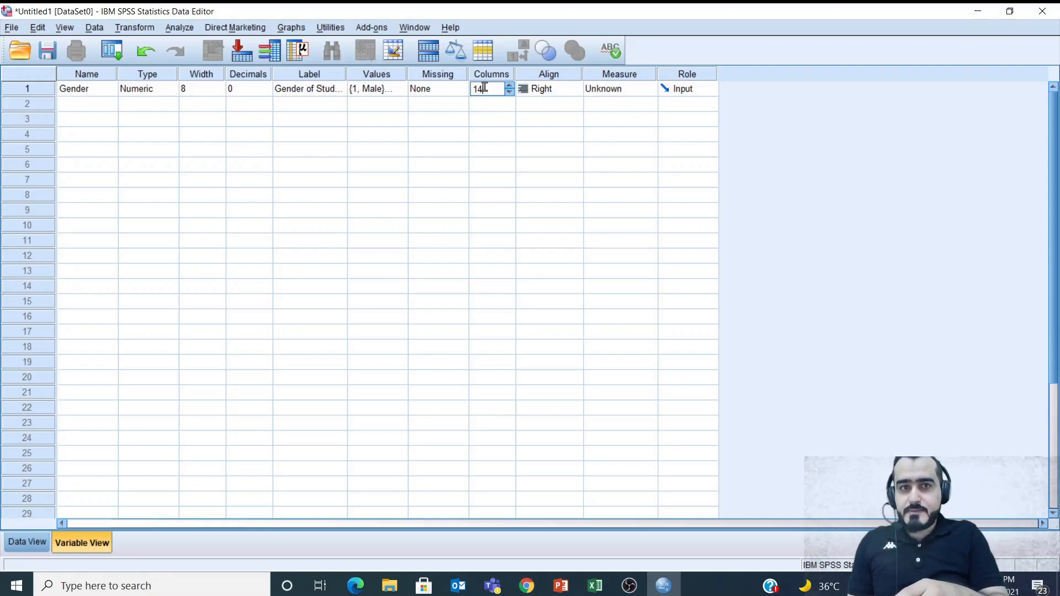
{"action": "type", "text": "8"}
{"action": "left_click", "coordinate": [539, 95]}
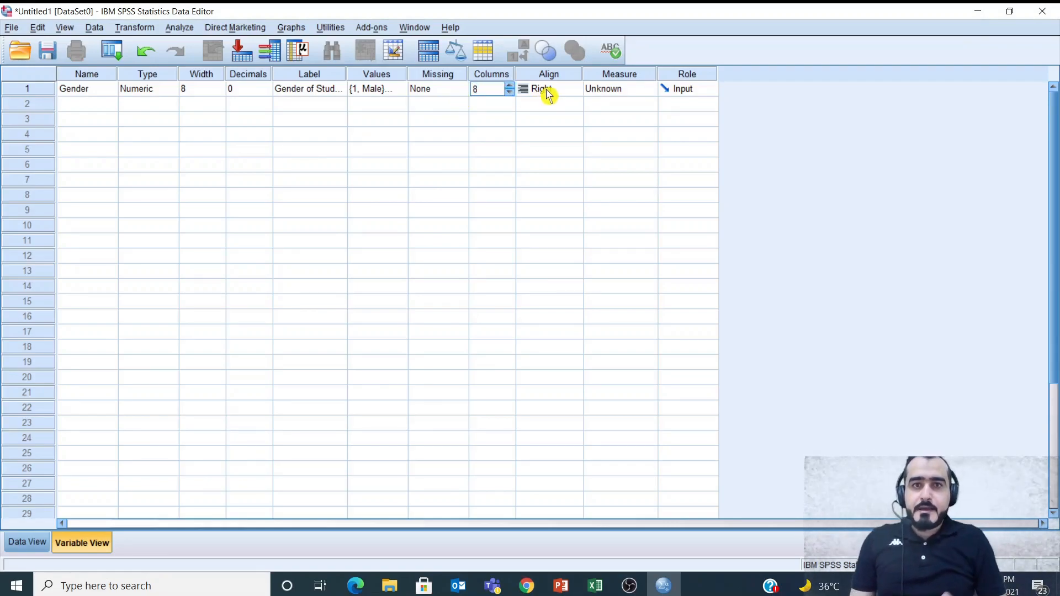
- Set the Gender variable's measurement level to Nominal, keeping its Right alignment and Input role
{"action": "left_click", "coordinate": [547, 95]}
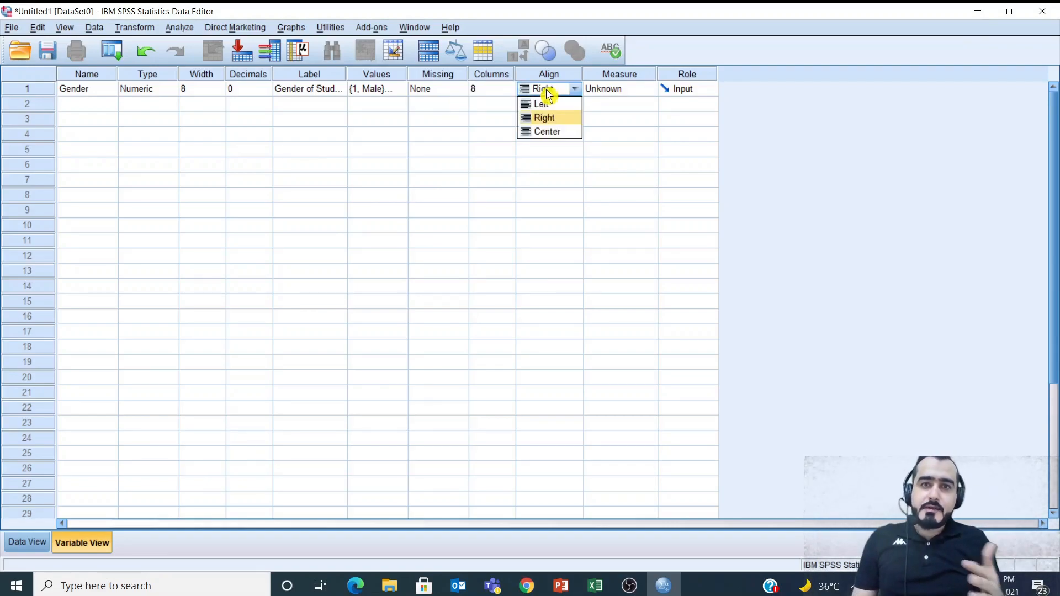
{"action": "left_click", "coordinate": [632, 94]}
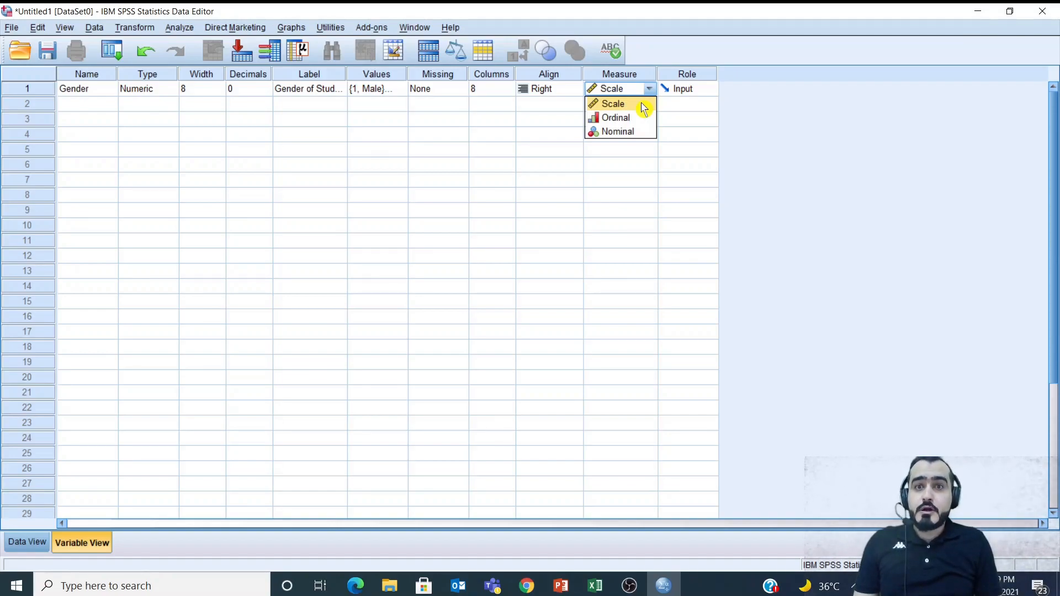
{"action": "left_click", "coordinate": [636, 133]}
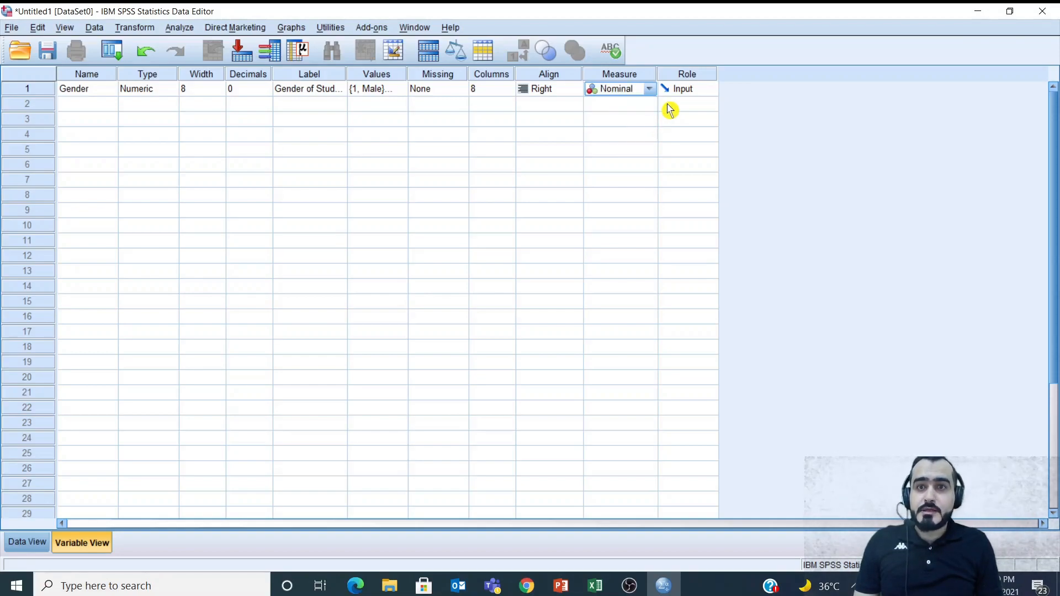
{"action": "left_click", "coordinate": [697, 93]}
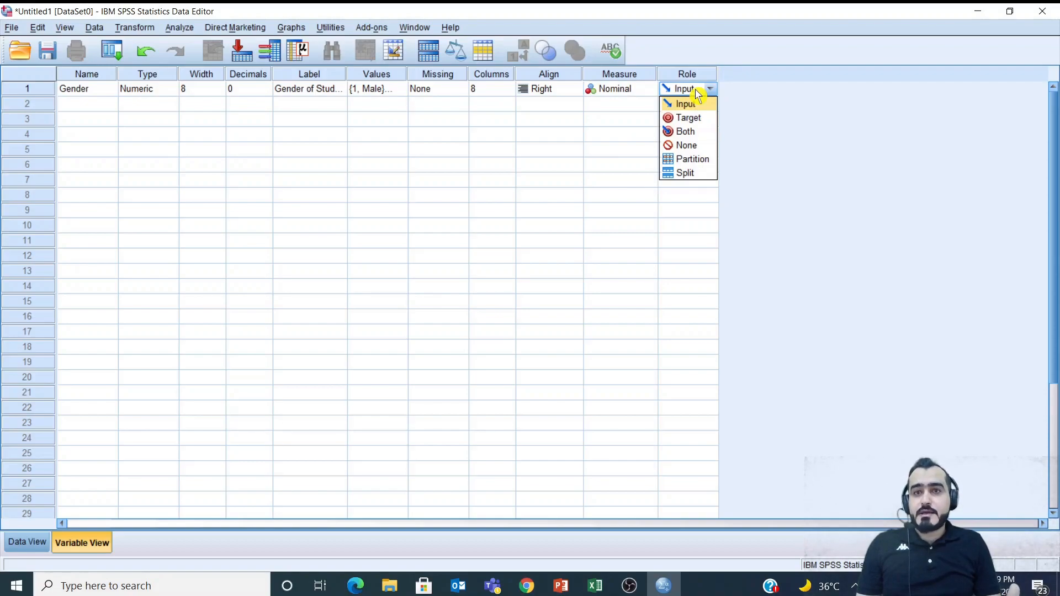
{"action": "left_click", "coordinate": [697, 92]}
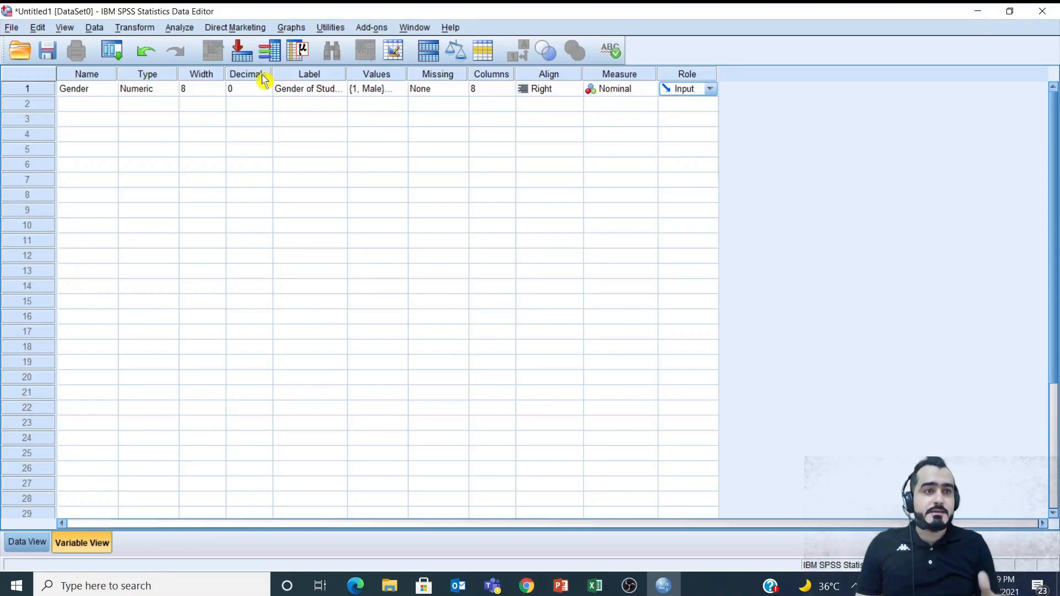
- Add a numeric variable named Age in the second row and set its decimals to 0
{"action": "left_click", "coordinate": [94, 108]}
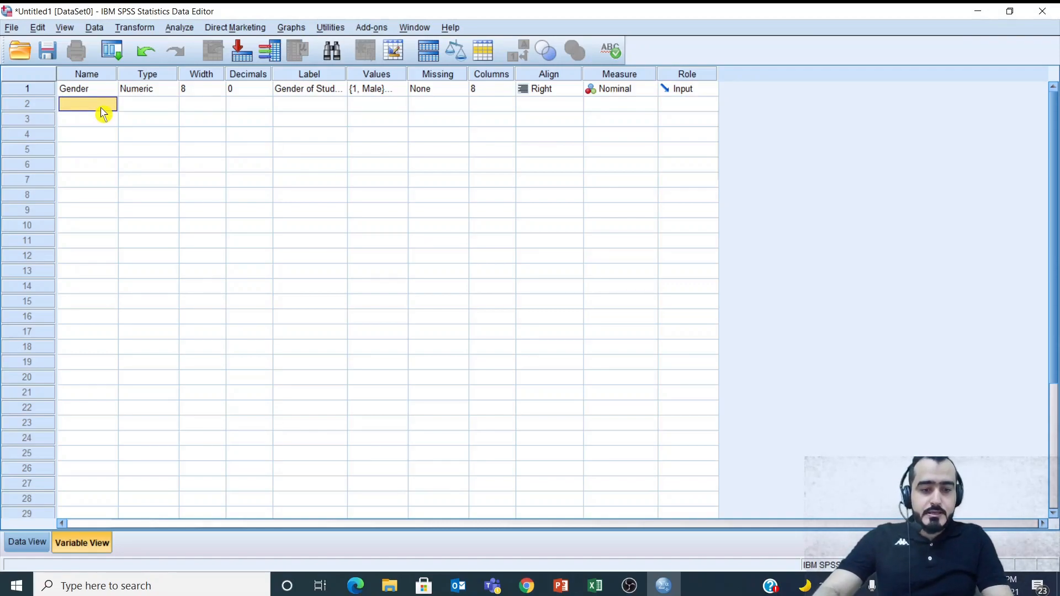
{"action": "type", "text": "Age"}
{"action": "left_click", "coordinate": [133, 104]}
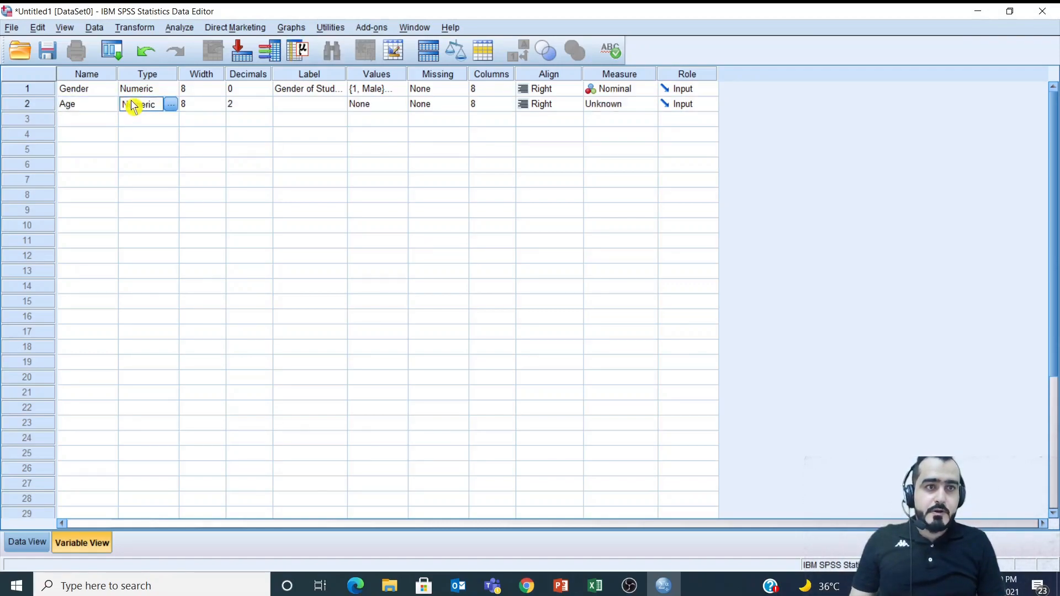
{"action": "left_click", "coordinate": [237, 109]}
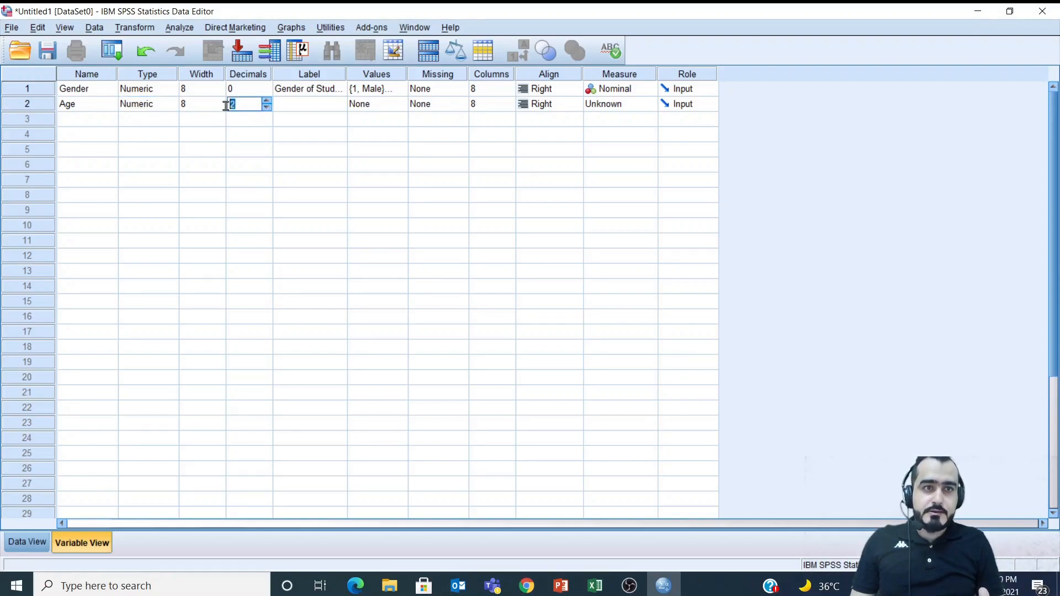
{"action": "type", "text": "0"}
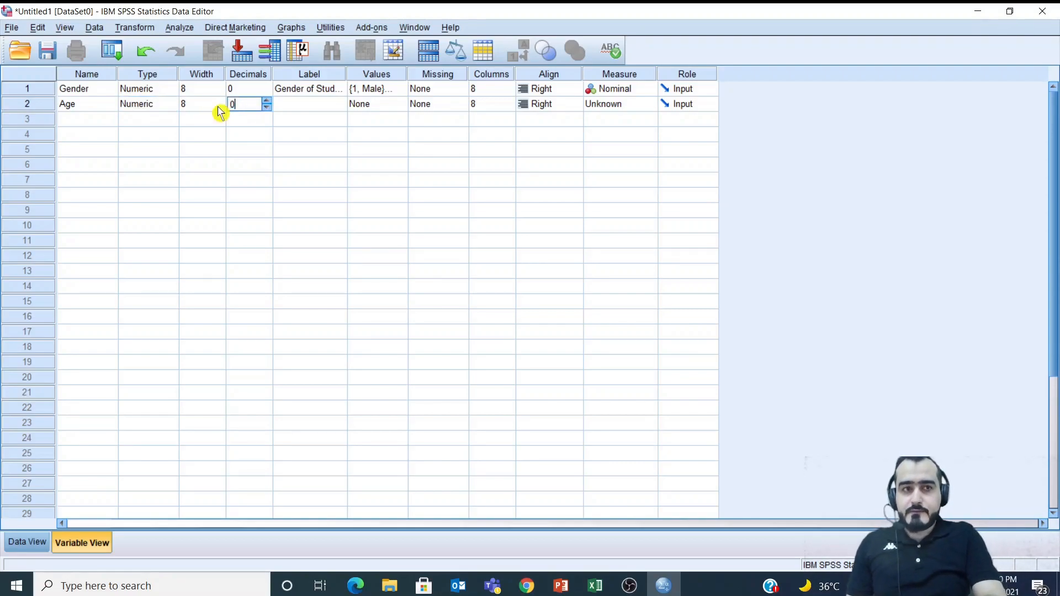
- Label the Age variable "Age of Student" and set its measurement level to Scale
{"action": "left_click", "coordinate": [312, 107]}
{"action": "type", "text": "A"}
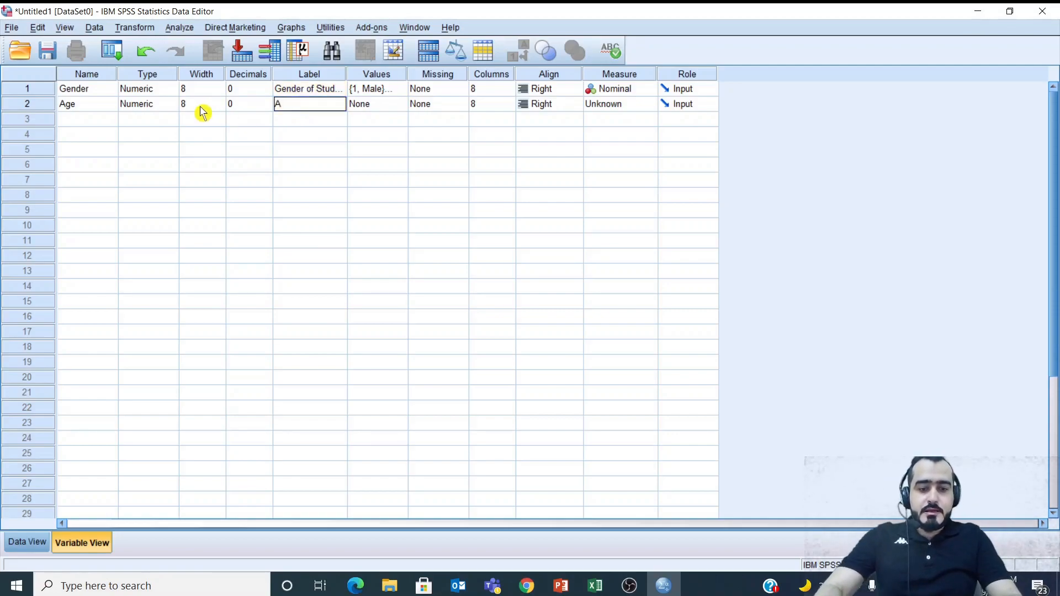
{"action": "type", "text": "ge of St"}
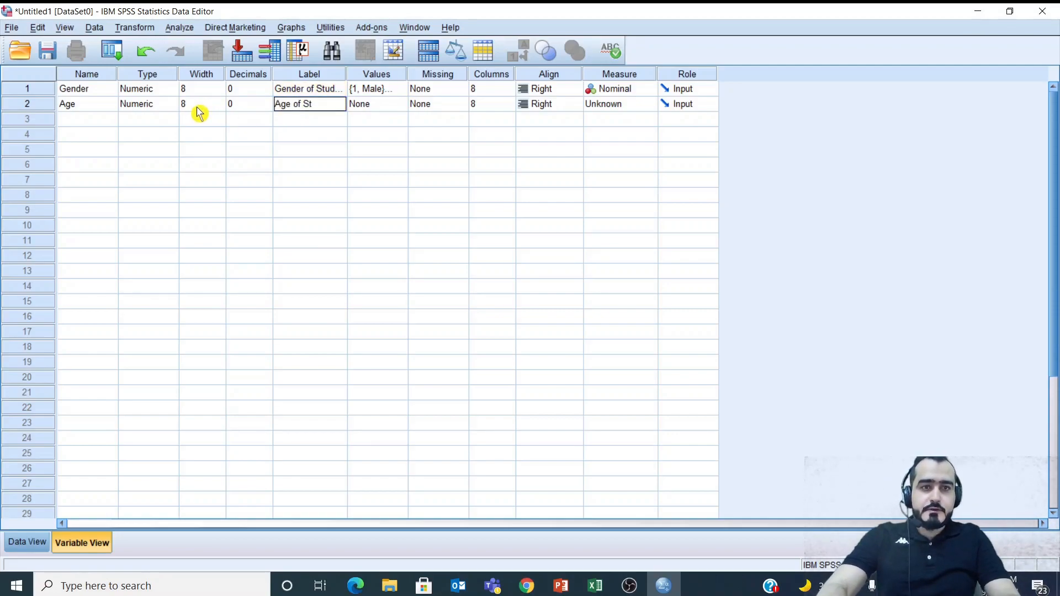
{"action": "type", "text": "udent"}
{"action": "key", "text": "Tab"}
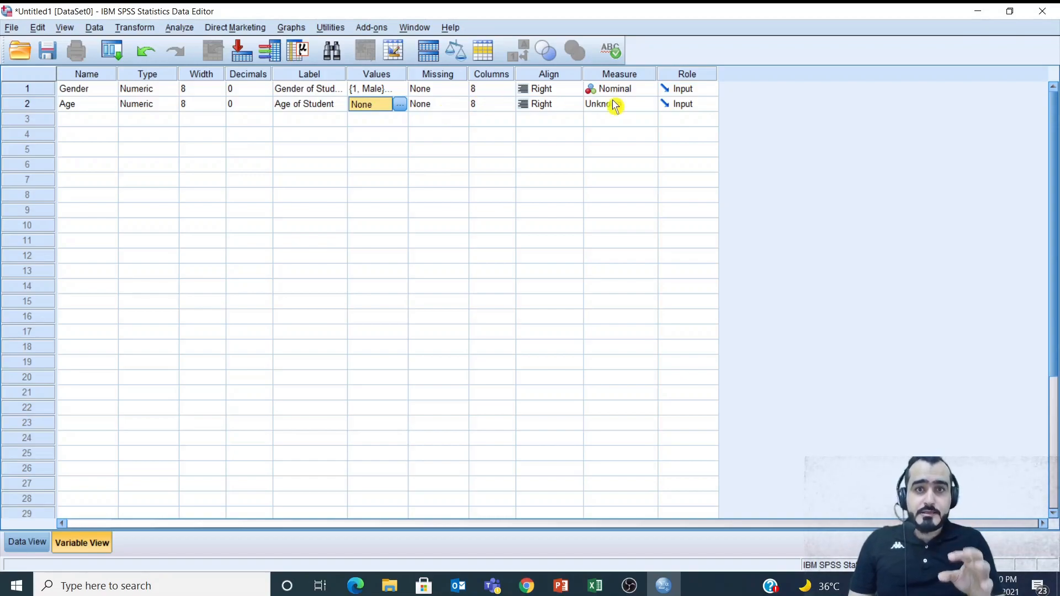
{"action": "left_click", "coordinate": [640, 109]}
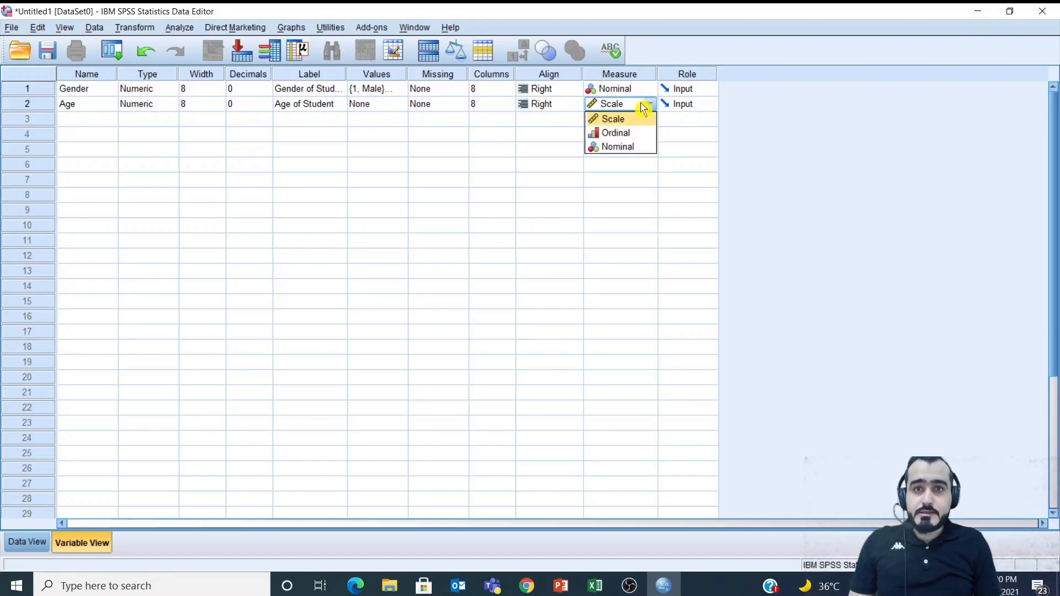
{"action": "left_click", "coordinate": [622, 125]}
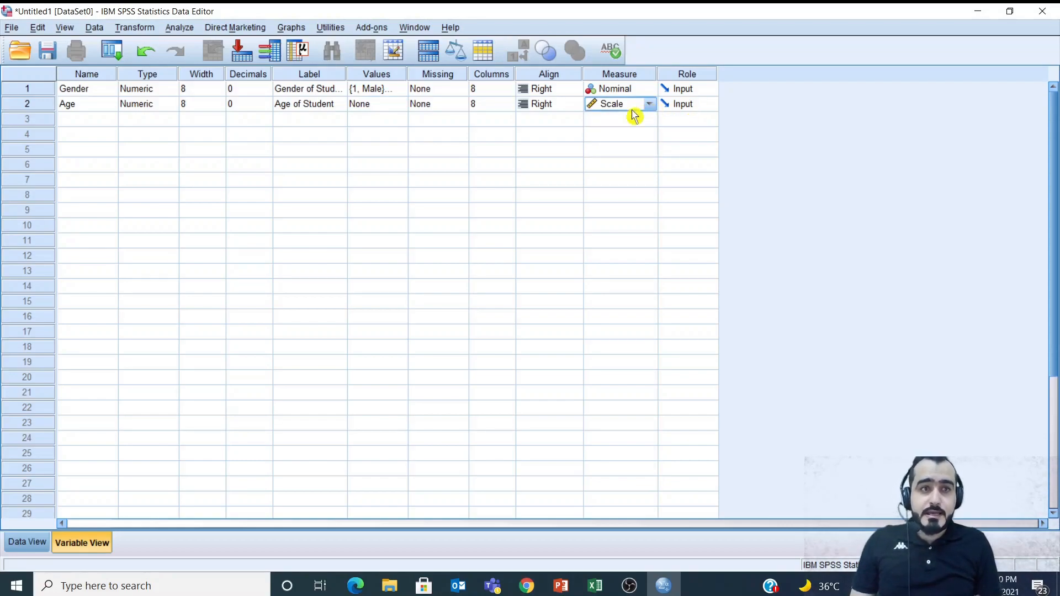
- Add a numeric variable named Time in the third row and set its decimals to 0
{"action": "left_click", "coordinate": [68, 120]}
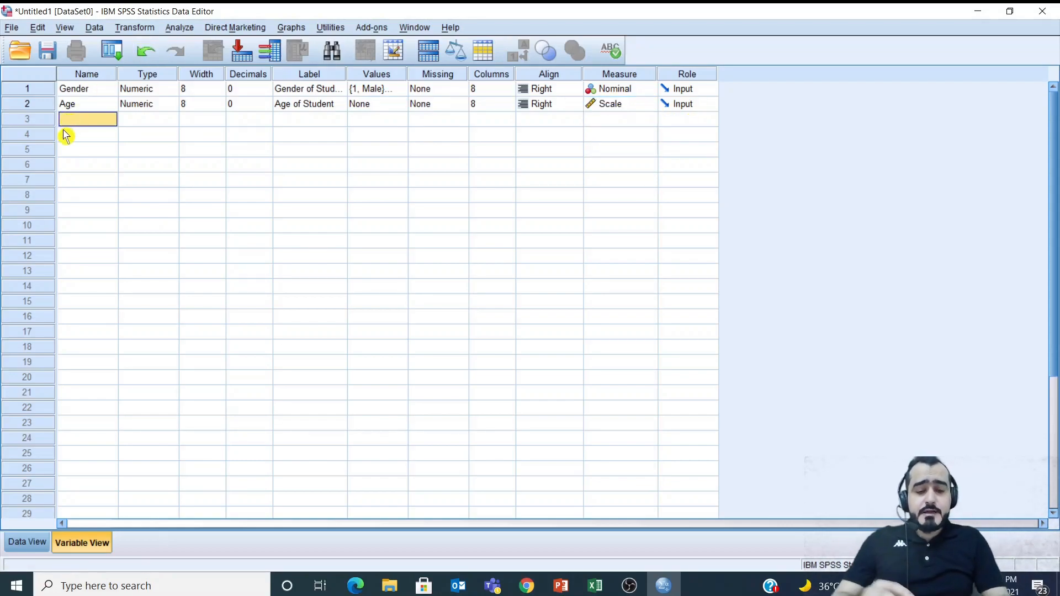
{"action": "type", "text": "Time"}
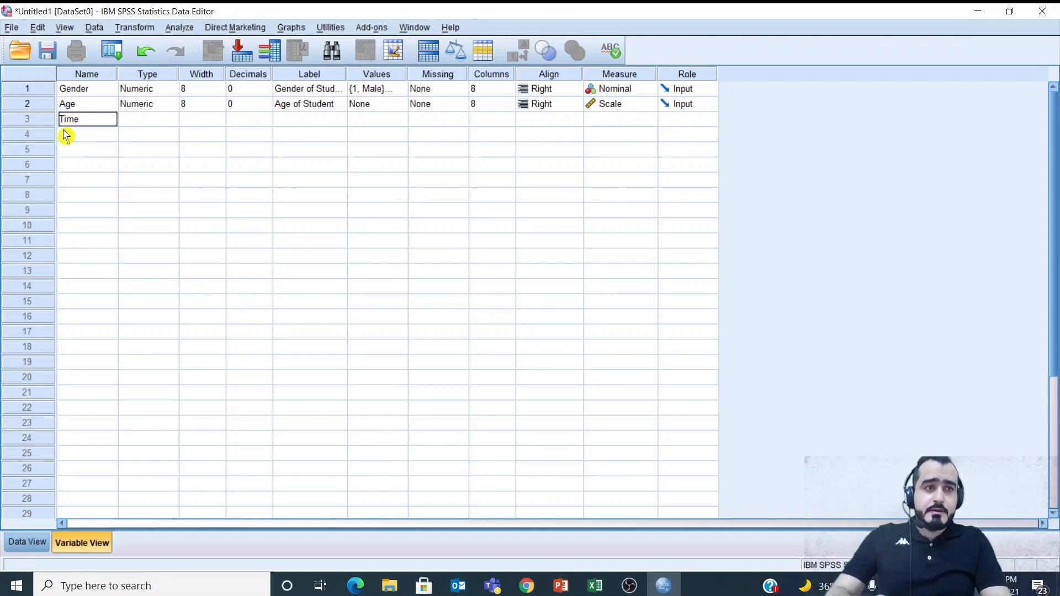
{"action": "left_click", "coordinate": [159, 120]}
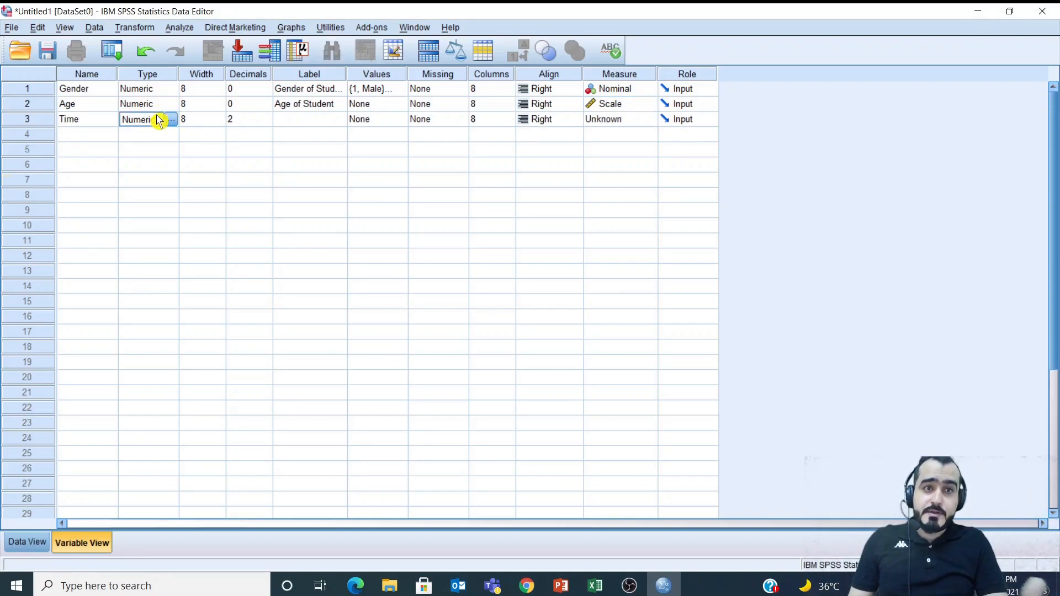
{"action": "left_click", "coordinate": [241, 126]}
{"action": "left_click_drag", "start_coordinate": [244, 120], "coordinate": [227, 120]}
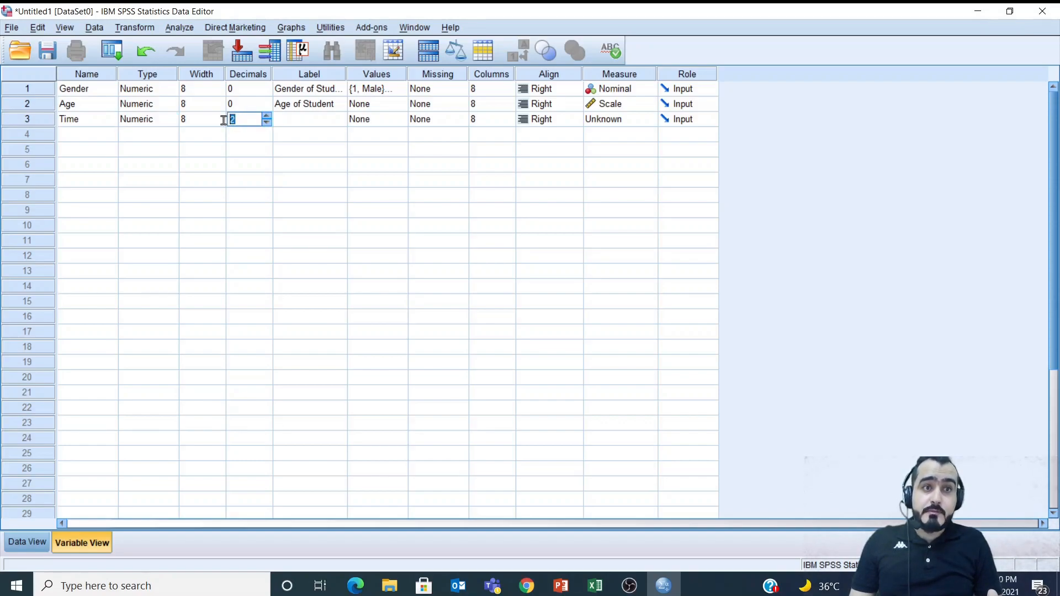
{"action": "type", "text": "0"}
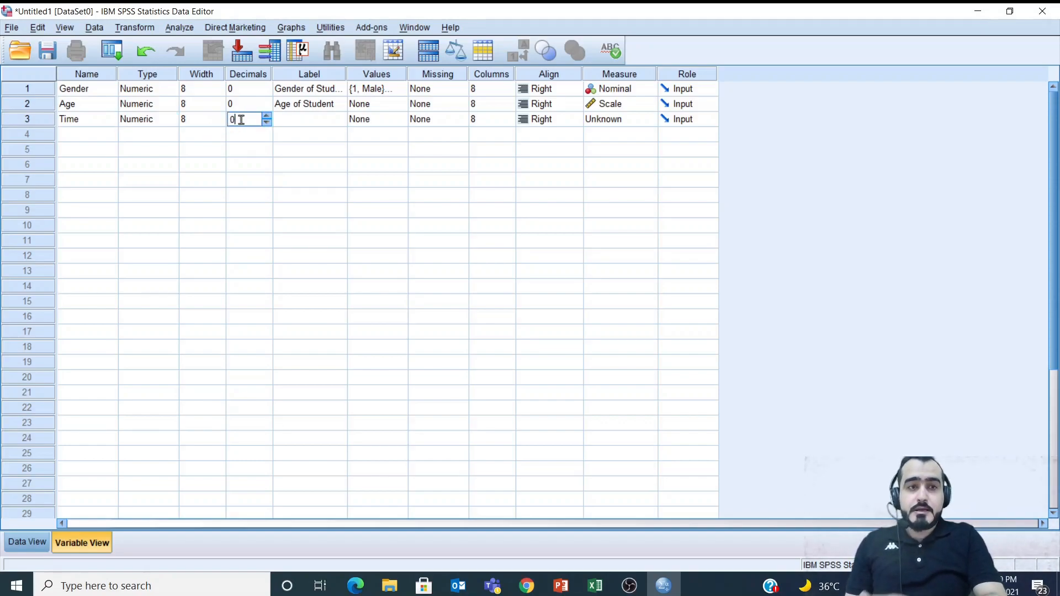
- Give the Time variable the descriptive label "Number of Study Hours"
{"action": "left_click", "coordinate": [310, 121]}
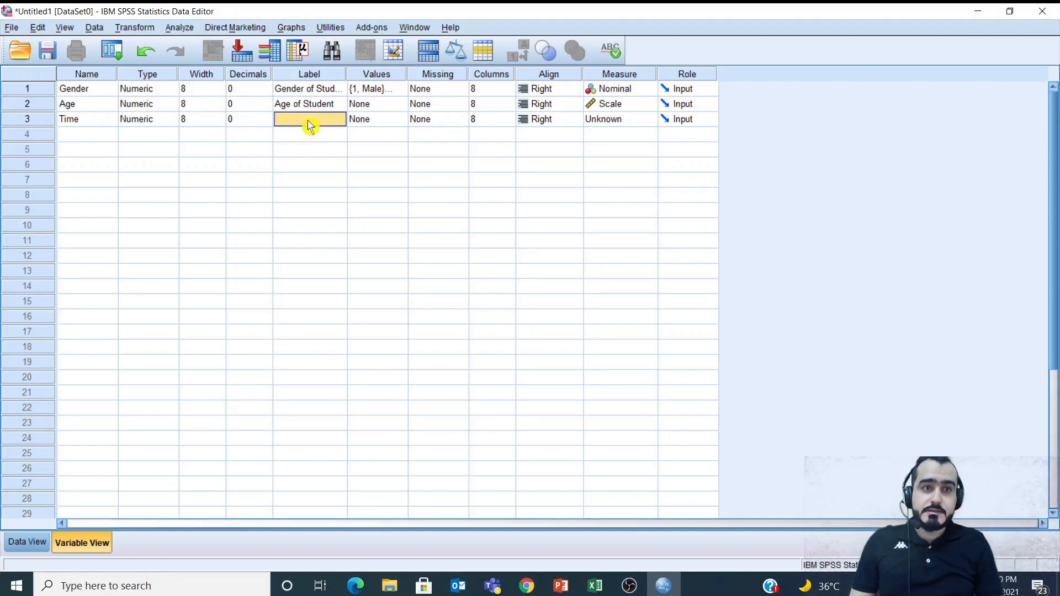
{"action": "type", "text": "Number of"}
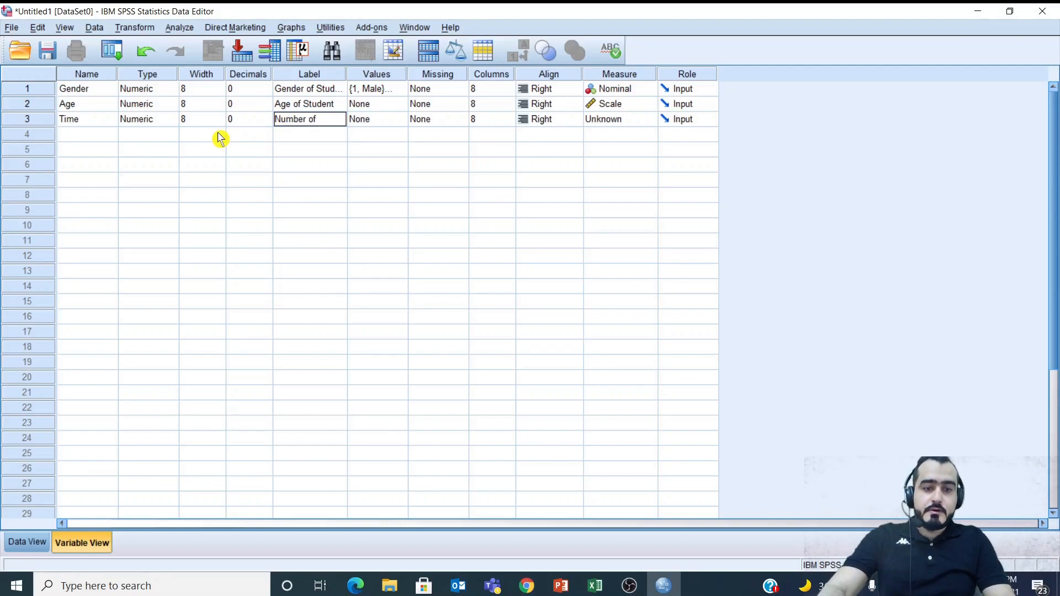
{"action": "type", "text": " Hours"}
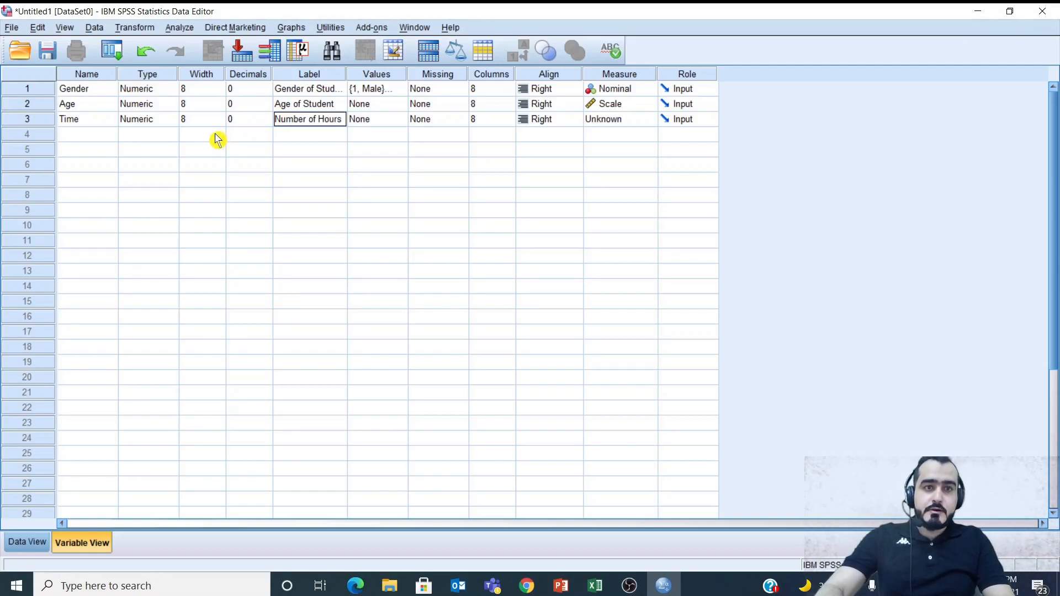
{"action": "key", "text": "BackSpace"}
{"action": "key", "text": "BackSpace"}
{"action": "key", "text": "BackSpace"}
{"action": "key", "text": "BackSpace"}
{"action": "key", "text": "BackSpace"}
{"action": "type", "text": "Stude"}
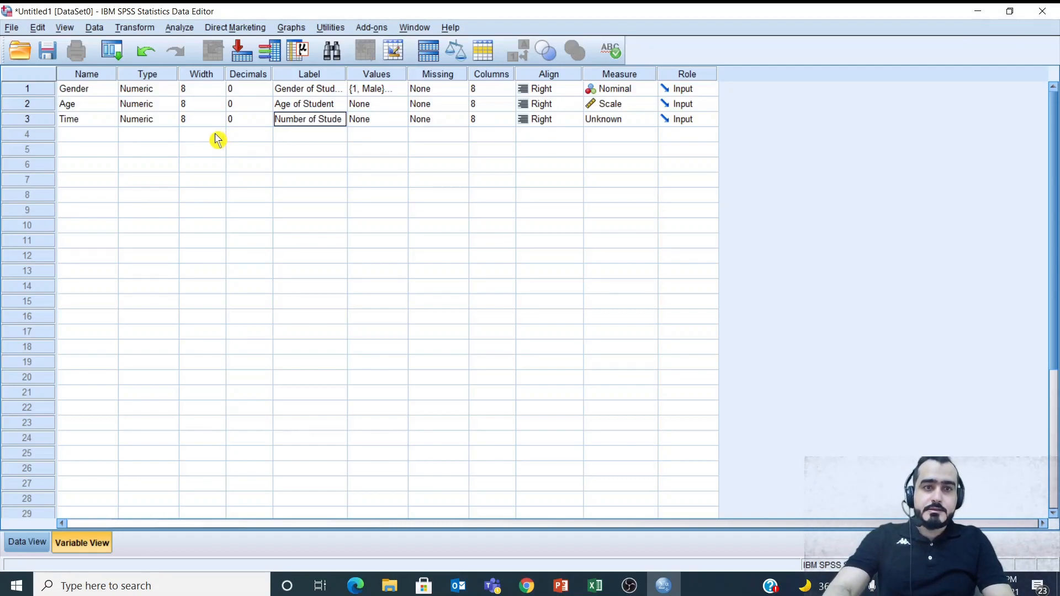
{"action": "type", "text": " Hours"}
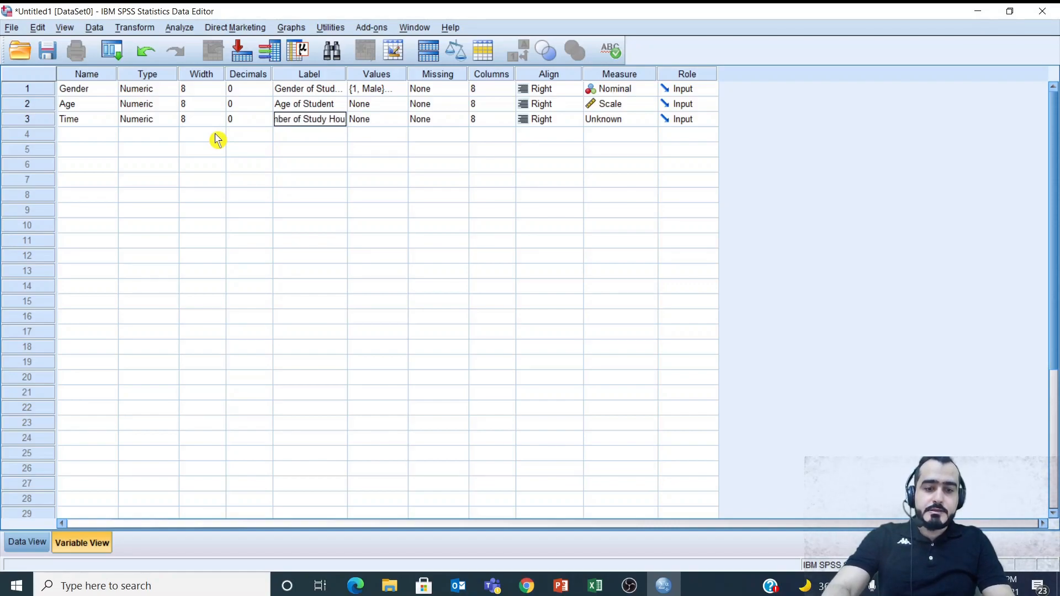
- Leave the Time variable without value labels and set its measurement level to Scale
{"action": "left_click", "coordinate": [381, 121]}
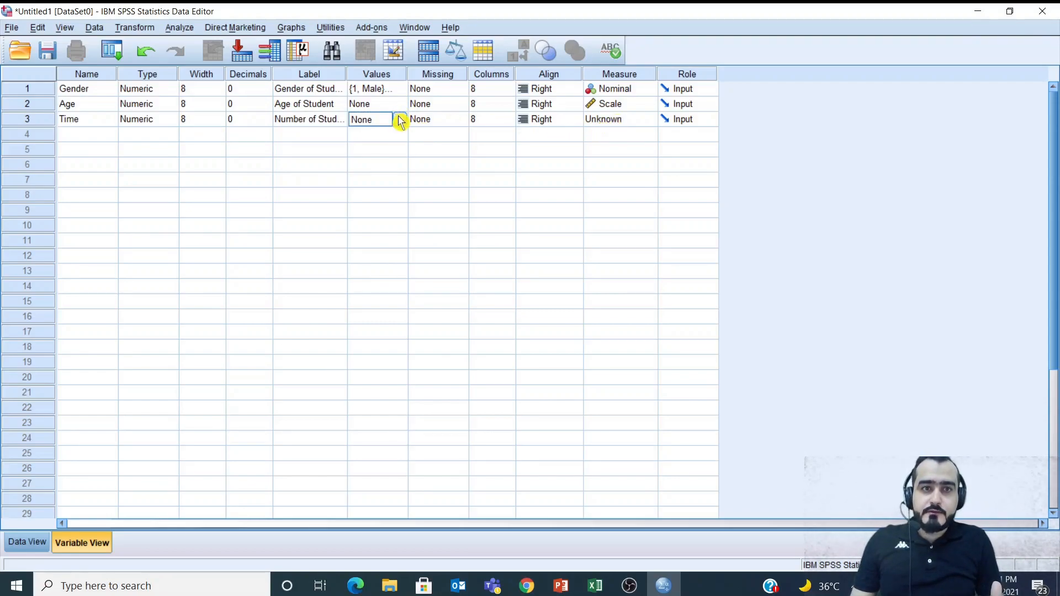
{"action": "left_click", "coordinate": [632, 120]}
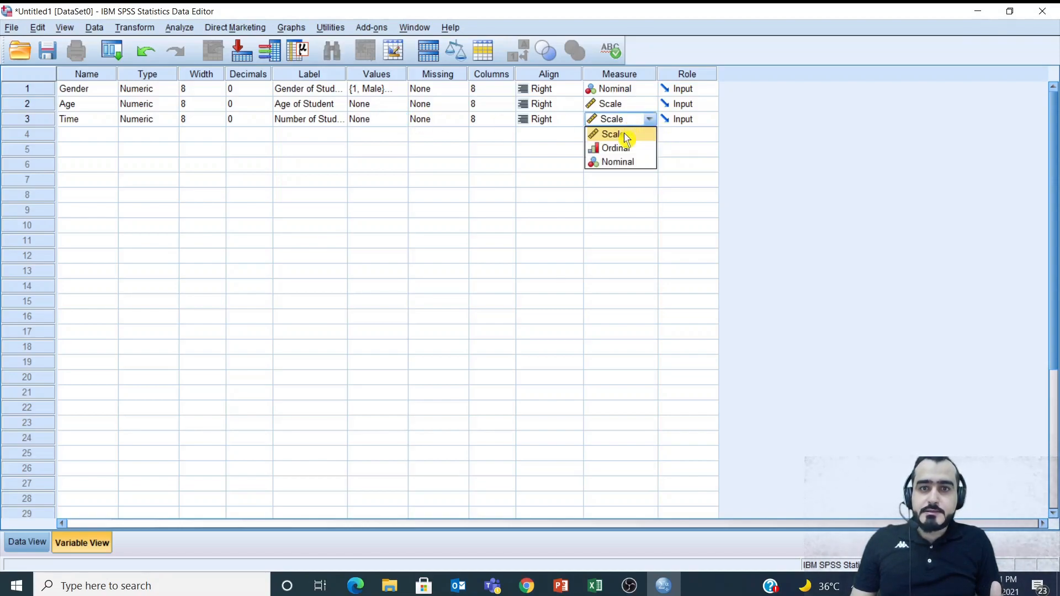
{"action": "left_click", "coordinate": [626, 136]}
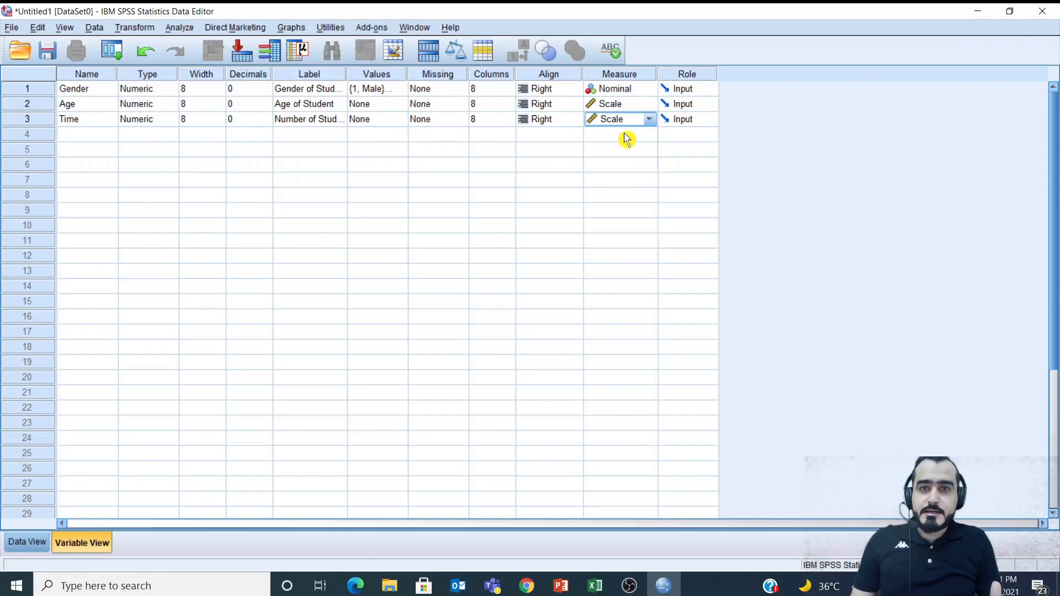
- Add a numeric variable named Score in the fourth row
{"action": "left_click", "coordinate": [89, 139]}
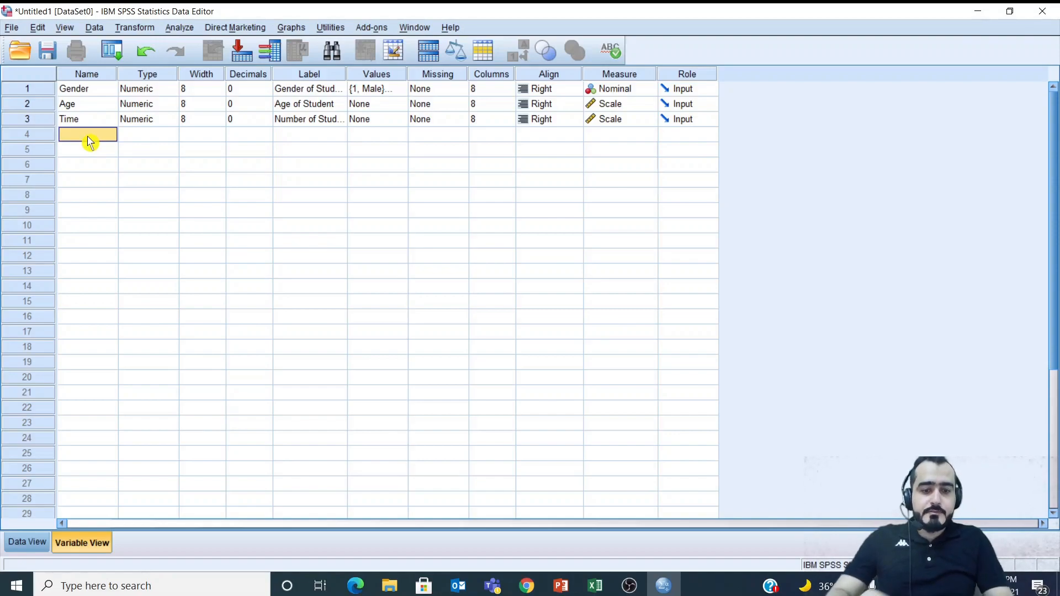
{"action": "type", "text": "Score"}
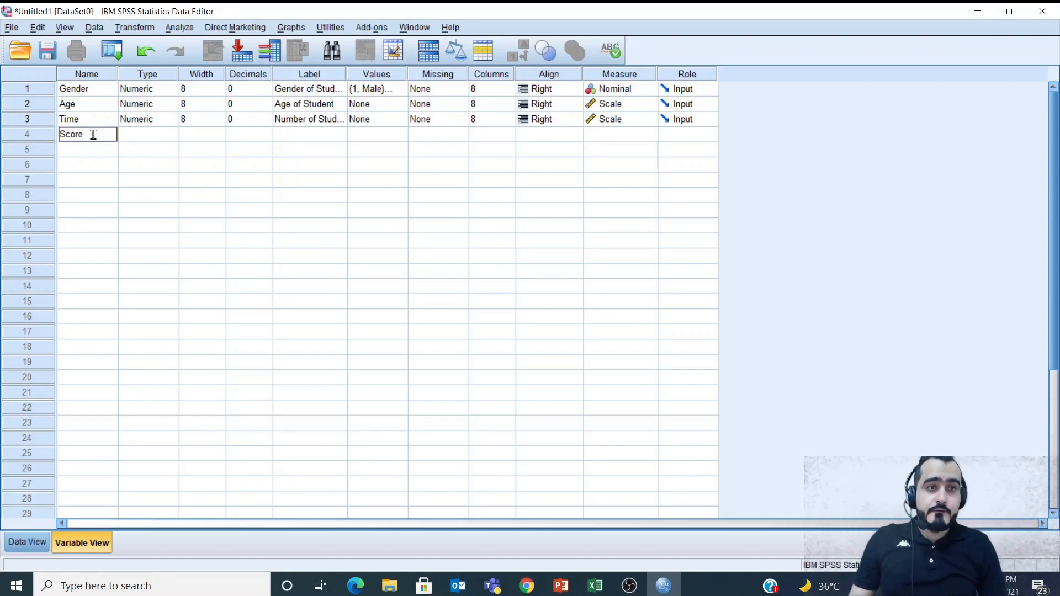
{"action": "left_click", "coordinate": [156, 135]}
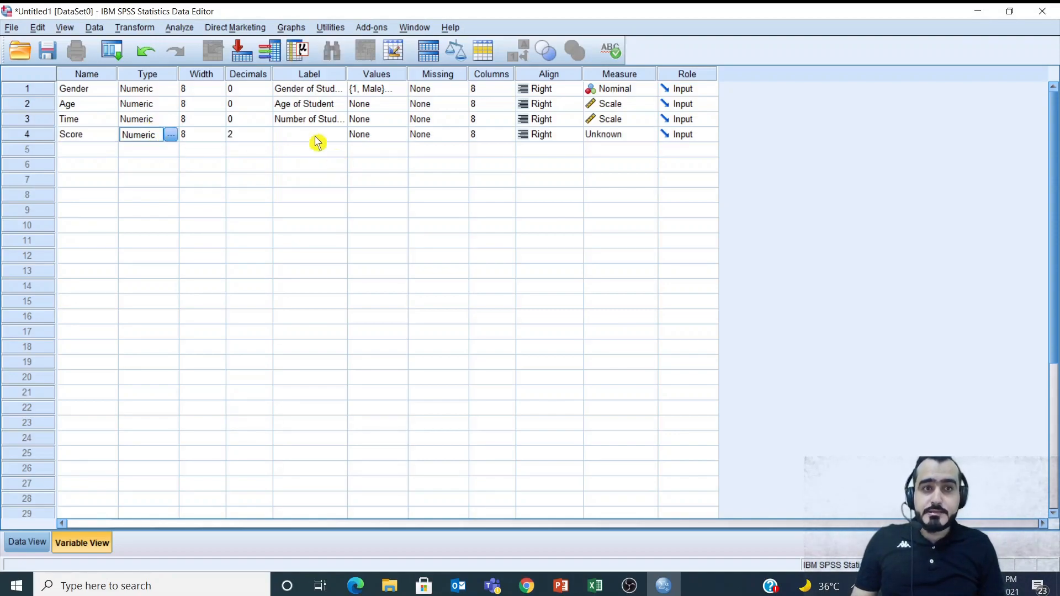
- Try raising the Score variable's decimals to 4, and set them back to 2
{"action": "left_click", "coordinate": [260, 135]}
{"action": "left_click", "coordinate": [266, 131]}
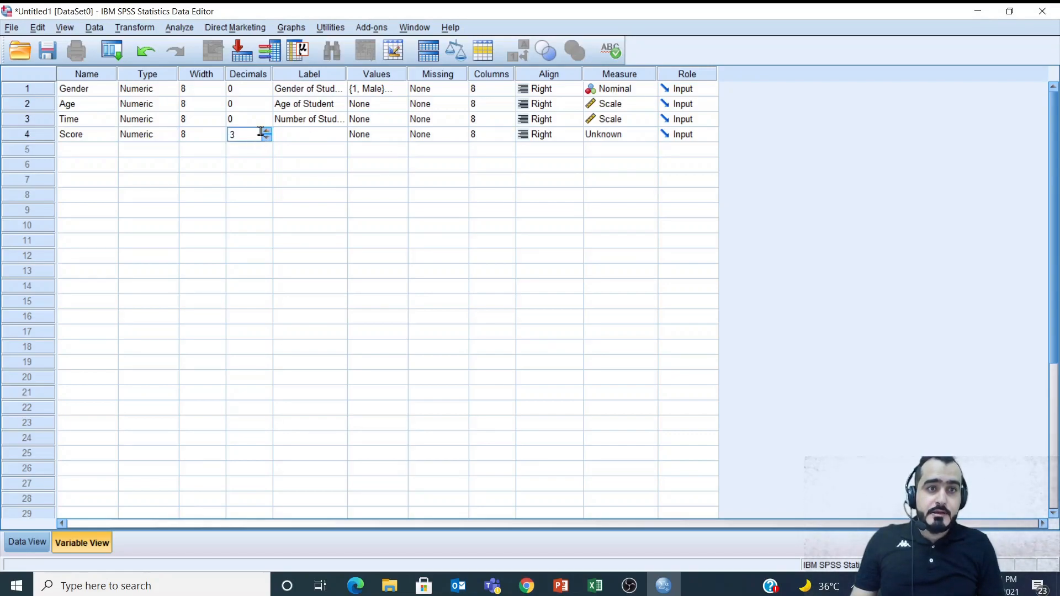
{"action": "key", "text": "Tab"}
{"action": "left_click", "coordinate": [263, 131]}
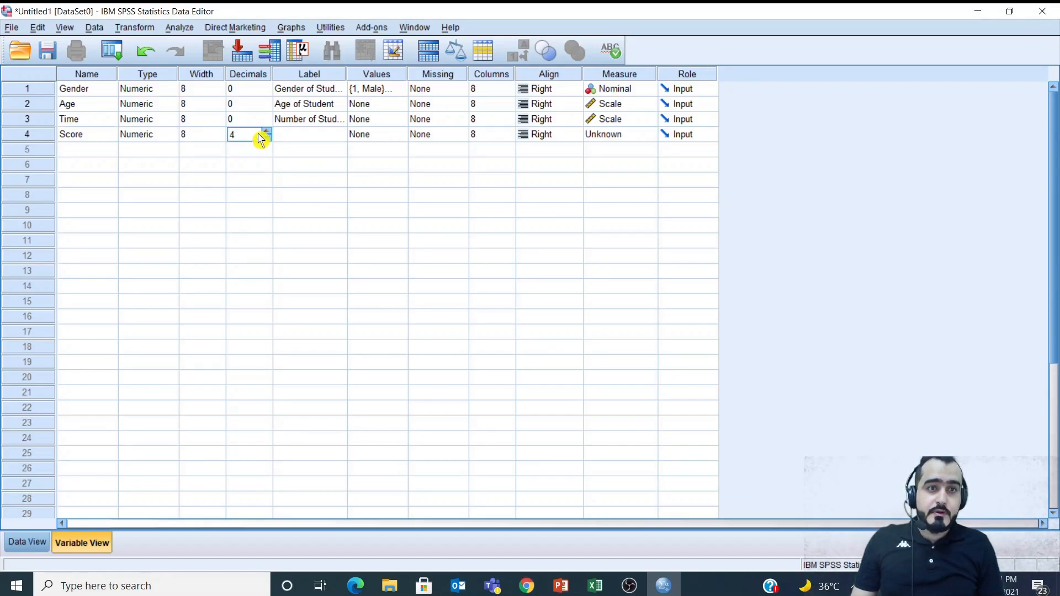
{"action": "left_click", "coordinate": [274, 137]}
{"action": "left_click", "coordinate": [235, 125]}
{"action": "left_click", "coordinate": [239, 137]}
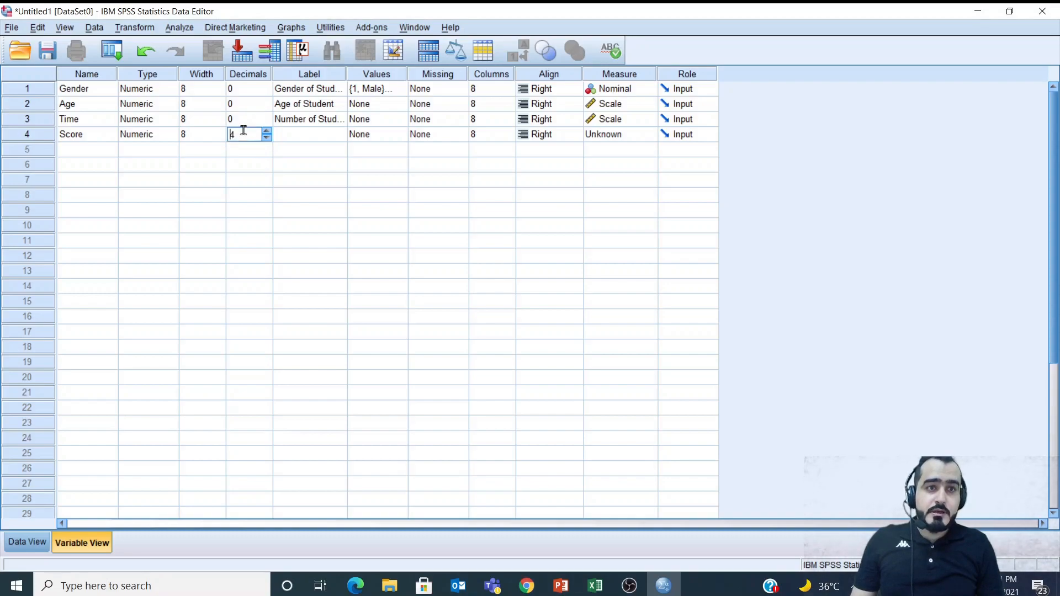
- Give the Score variable the descriptive label "Final Exam Score"
{"action": "left_click", "coordinate": [331, 138]}
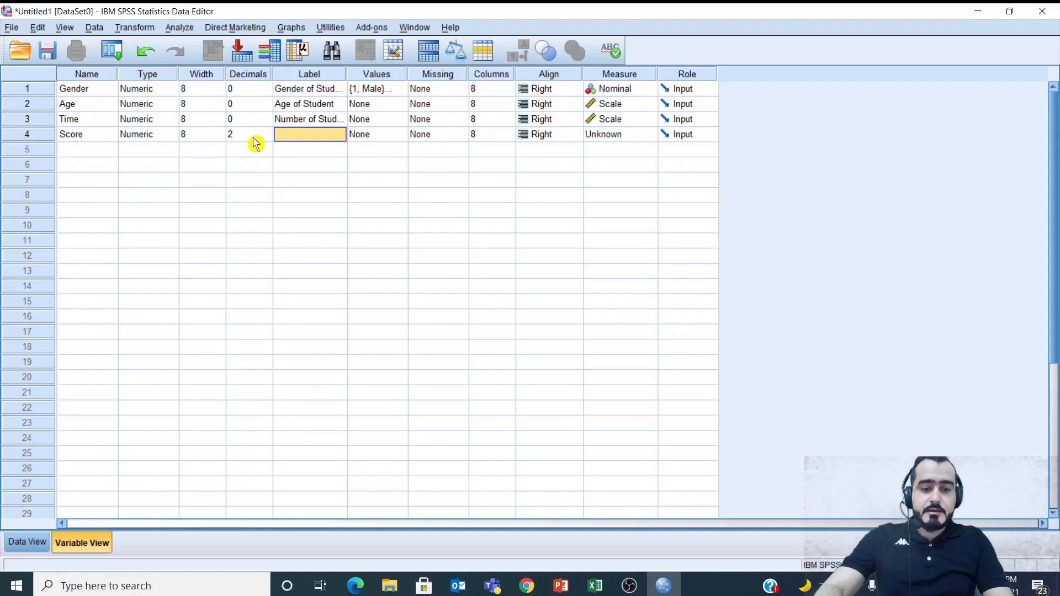
{"action": "type", "text": "Final Exam Score"}
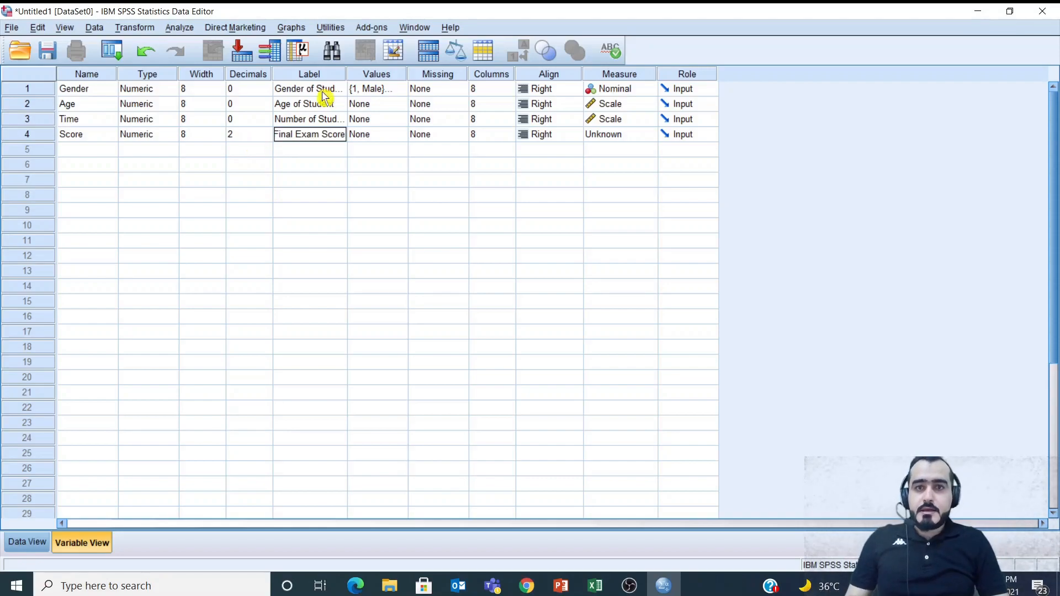
- Set the Score variable's measurement level to Scale
{"action": "left_click", "coordinate": [592, 134]}
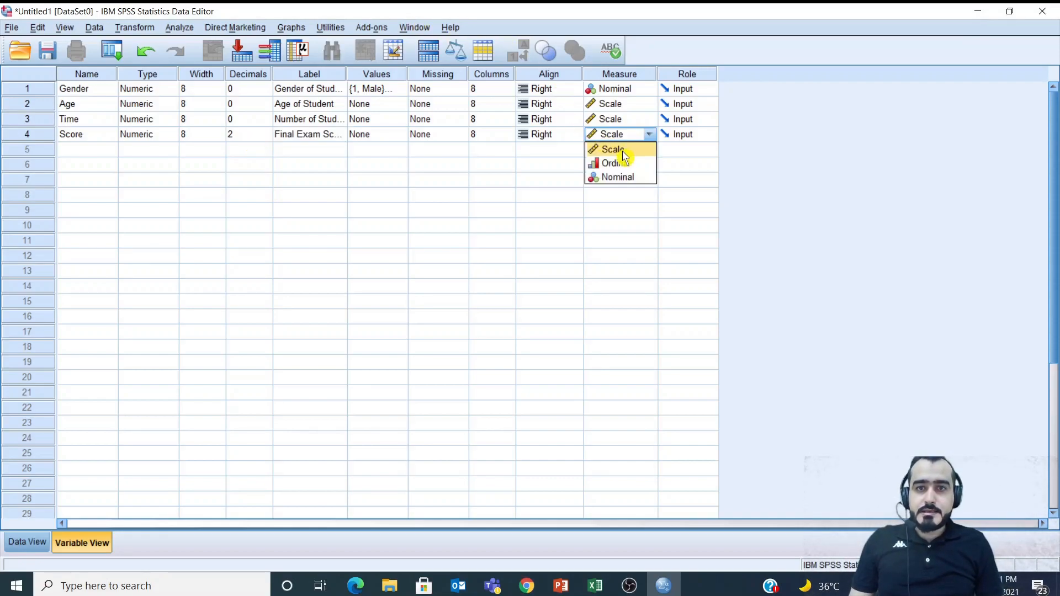
{"action": "left_click", "coordinate": [623, 151]}
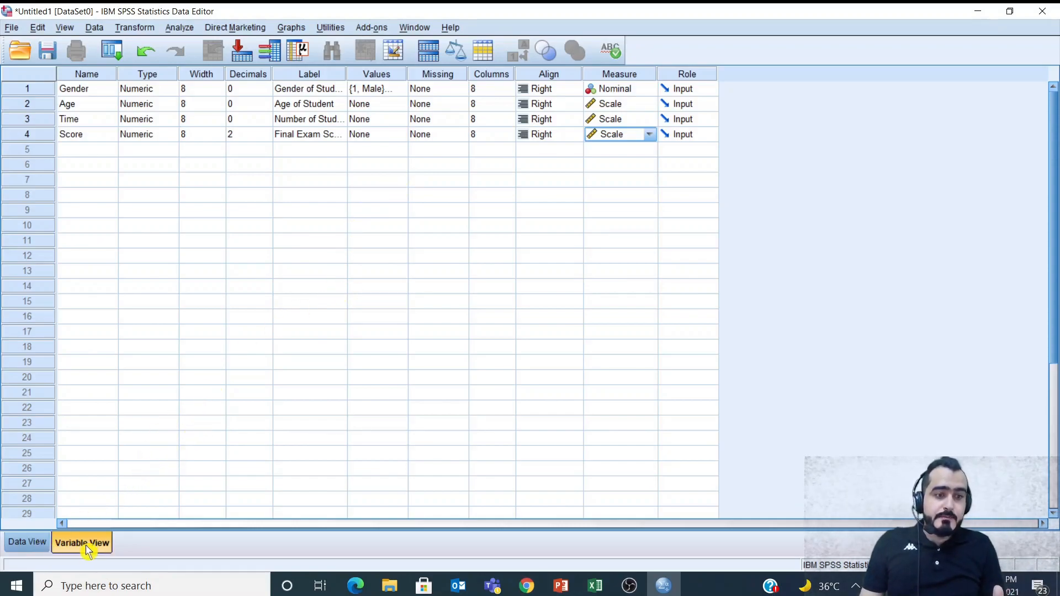
- Switch to the Data workbook in Excel and copy the gender, age, time and exam score values in B2:E11
{"action": "left_click", "coordinate": [25, 552]}
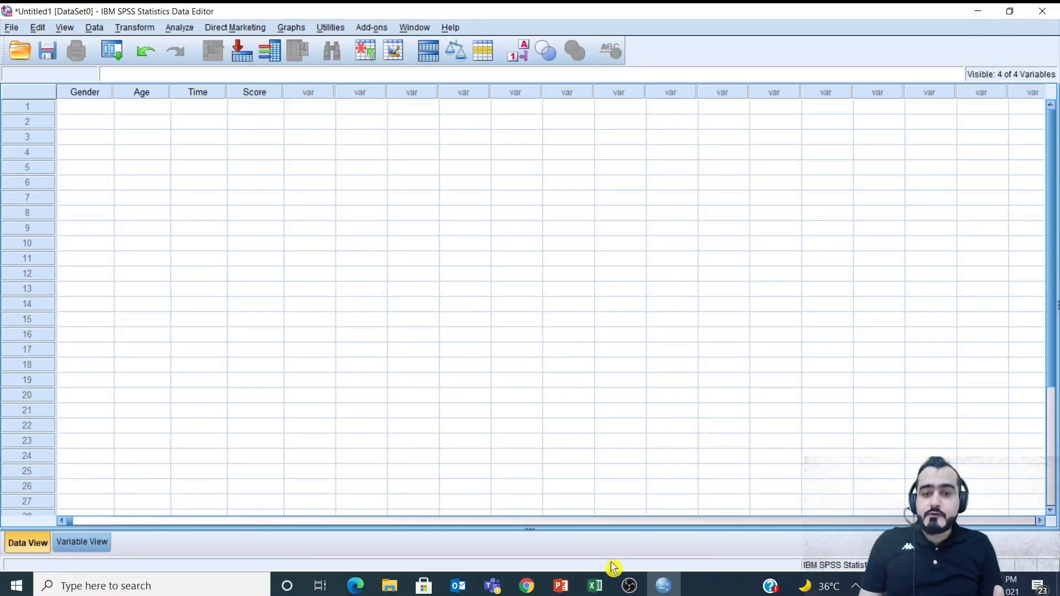
{"action": "mouse_move", "coordinate": [597, 591]}
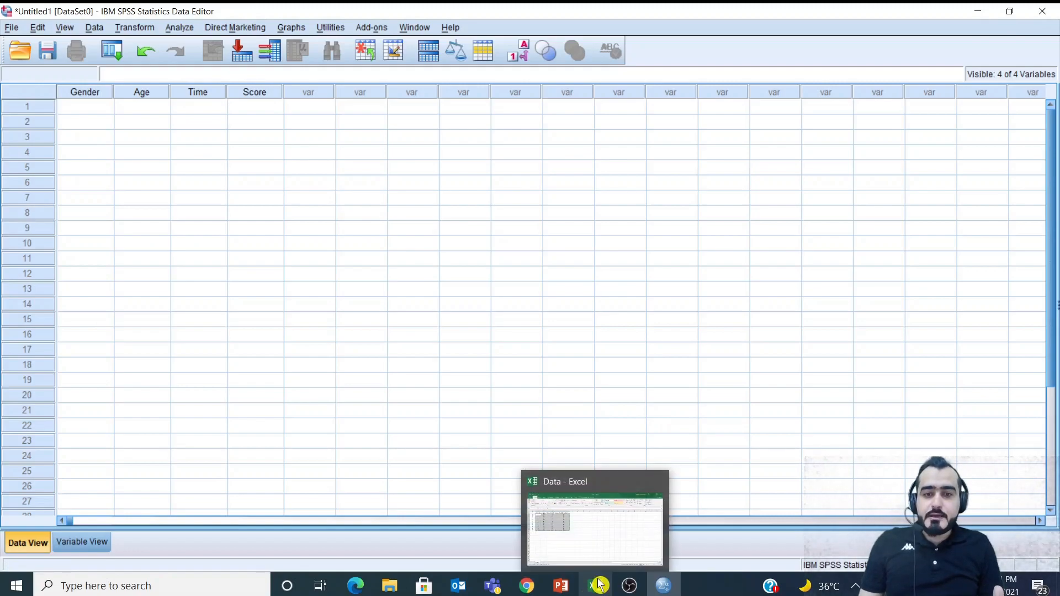
{"action": "left_click", "coordinate": [601, 527]}
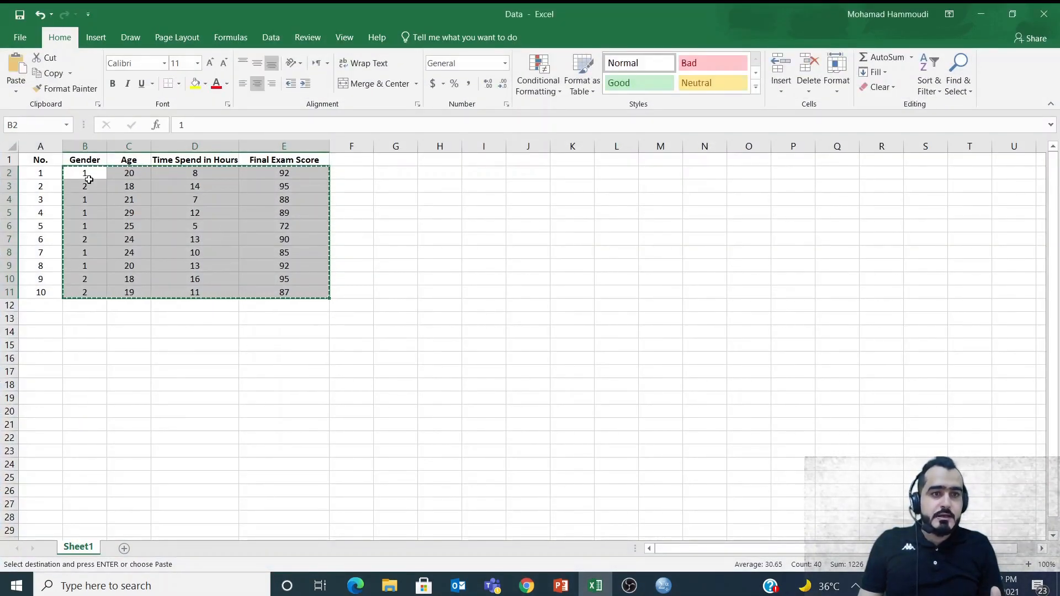
{"action": "left_click", "coordinate": [83, 174]}
{"action": "left_click_drag", "start_coordinate": [83, 174], "coordinate": [289, 291]}
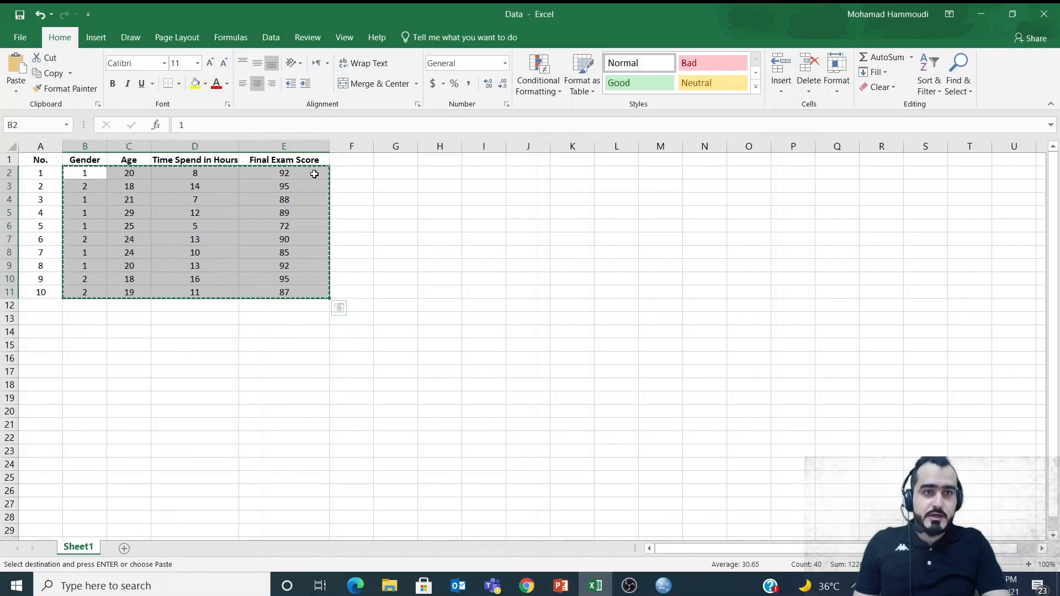
- Return to the SPSS data sheet and paste the copied values starting at the first Gender case
{"action": "left_click", "coordinate": [981, 14]}
{"action": "left_click", "coordinate": [82, 107]}
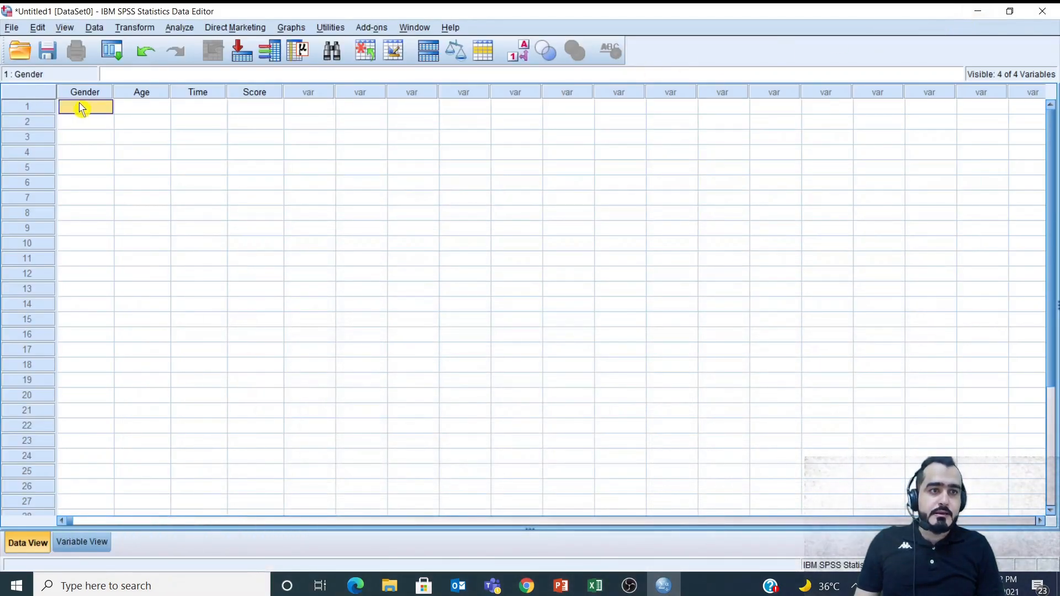
{"action": "key", "text": "ctrl+v"}
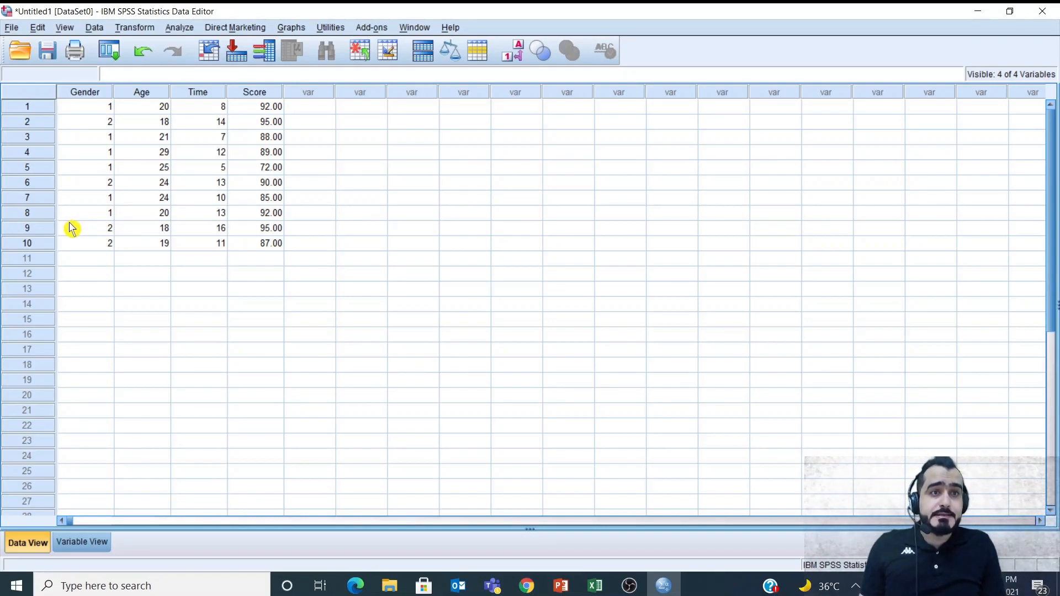
- Start a Descriptives analysis with Age of Student, Number of Study Hours and Final Exam Score as its variables
{"action": "left_click", "coordinate": [189, 29]}
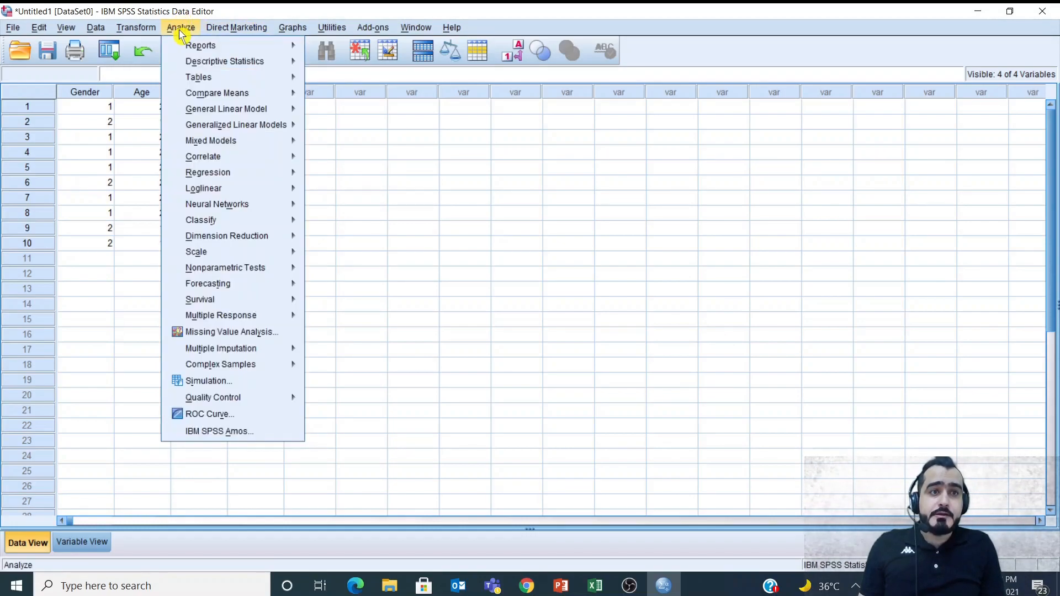
{"action": "mouse_move", "coordinate": [225, 65]}
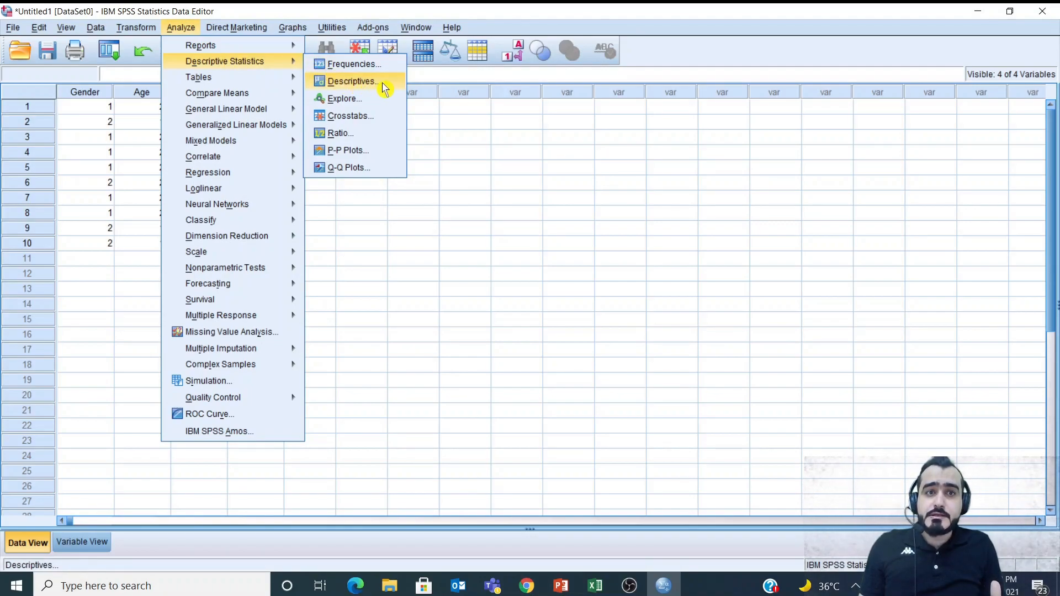
{"action": "left_click", "coordinate": [354, 81]}
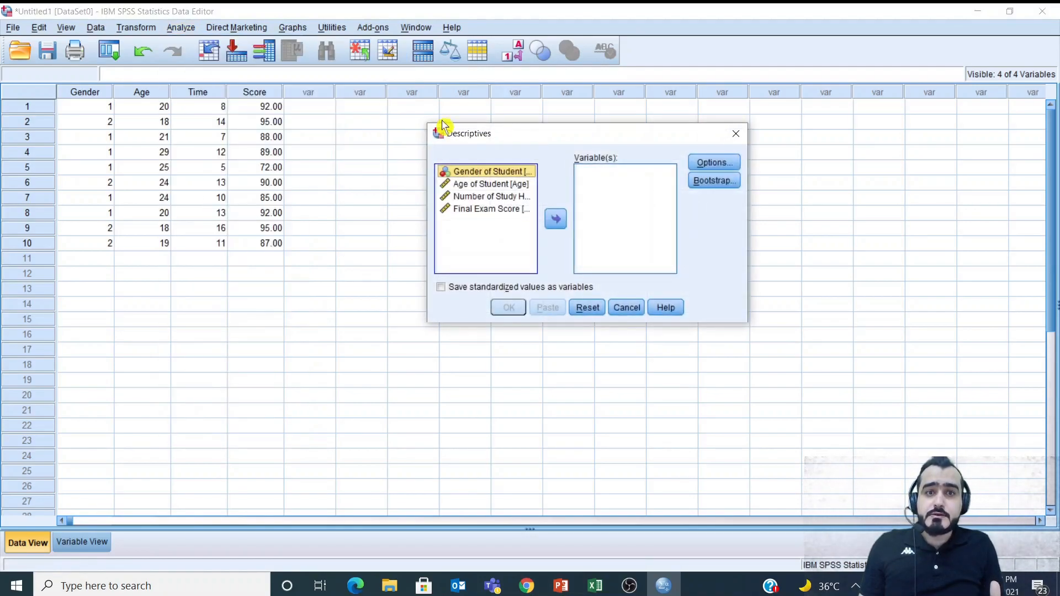
{"action": "left_click", "coordinate": [490, 185]}
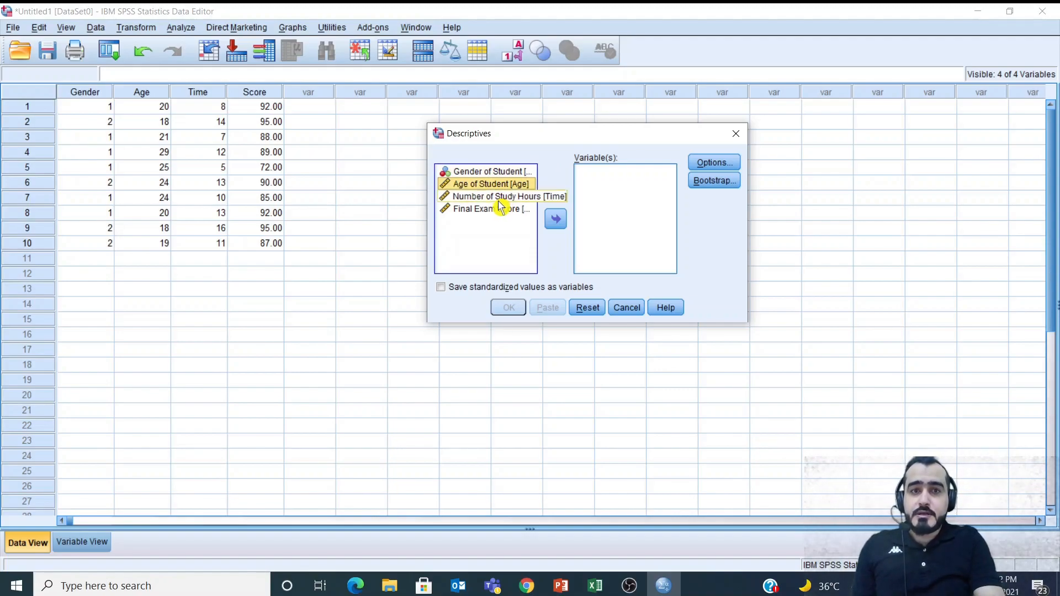
{"action": "left_click", "coordinate": [479, 210], "text": "shift"}
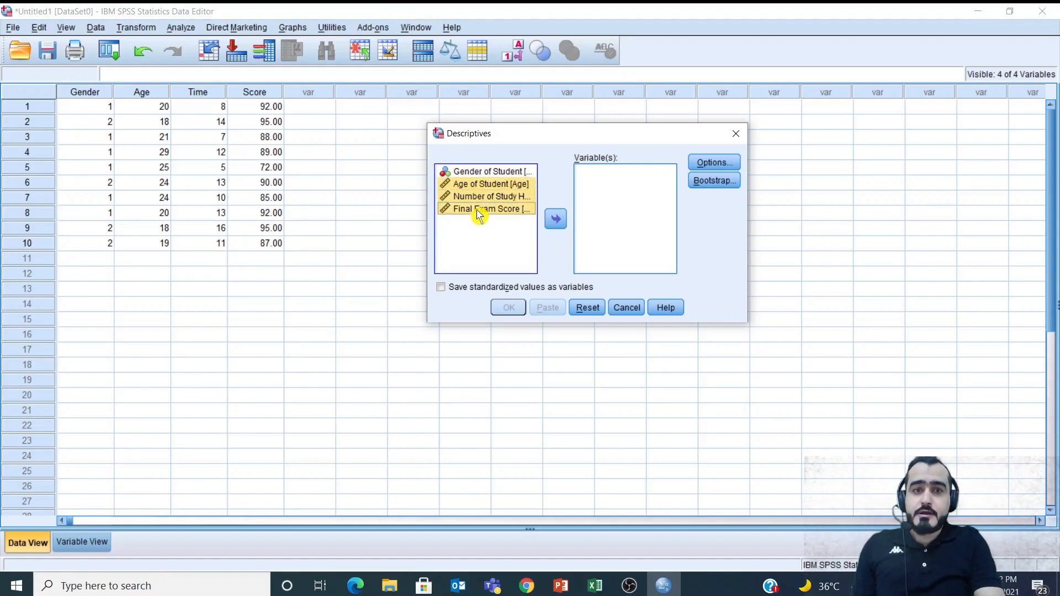
{"action": "left_click", "coordinate": [558, 220]}
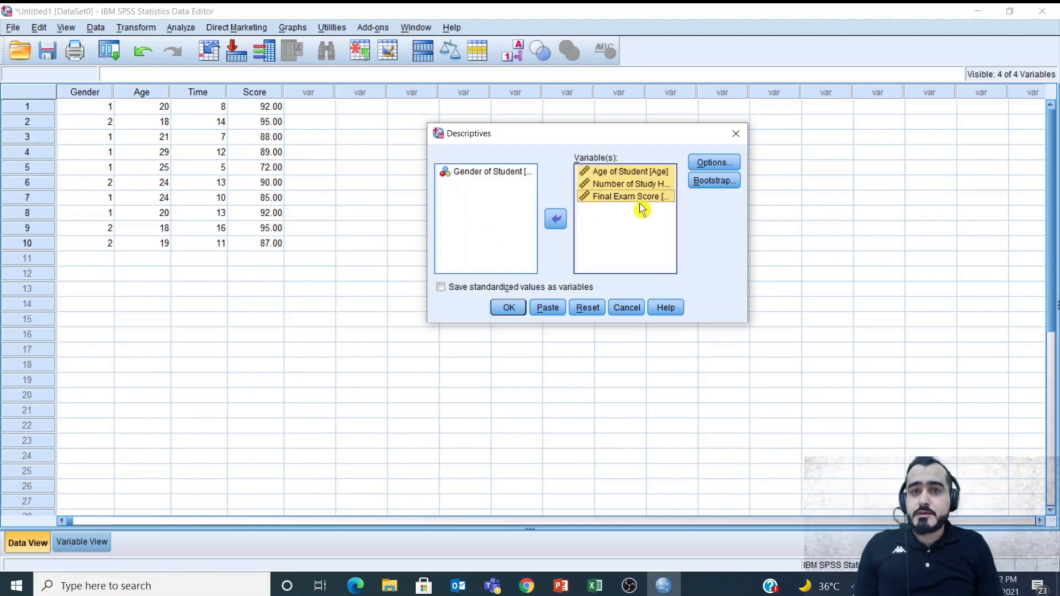
- Add Variance to the default descriptive statistics and run the Descriptives analysis
{"action": "left_click", "coordinate": [728, 164]}
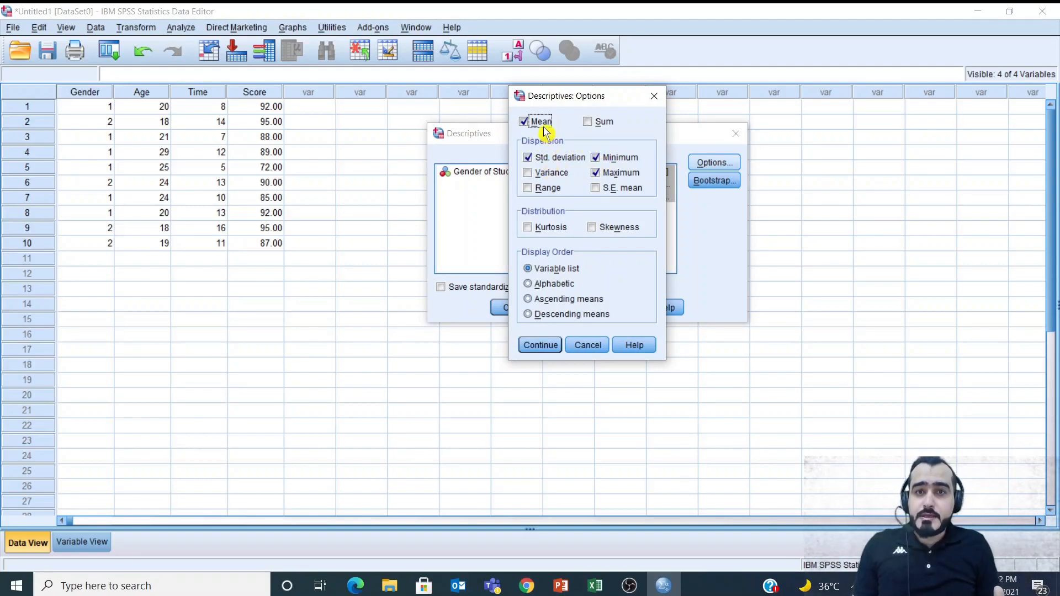
{"action": "left_click", "coordinate": [530, 172]}
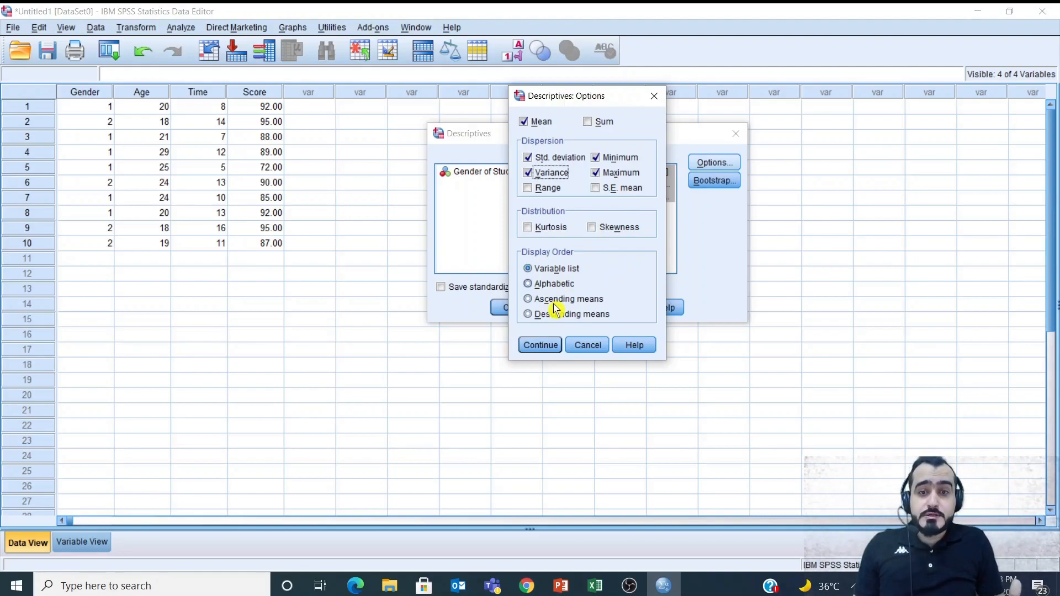
{"action": "left_click", "coordinate": [533, 347]}
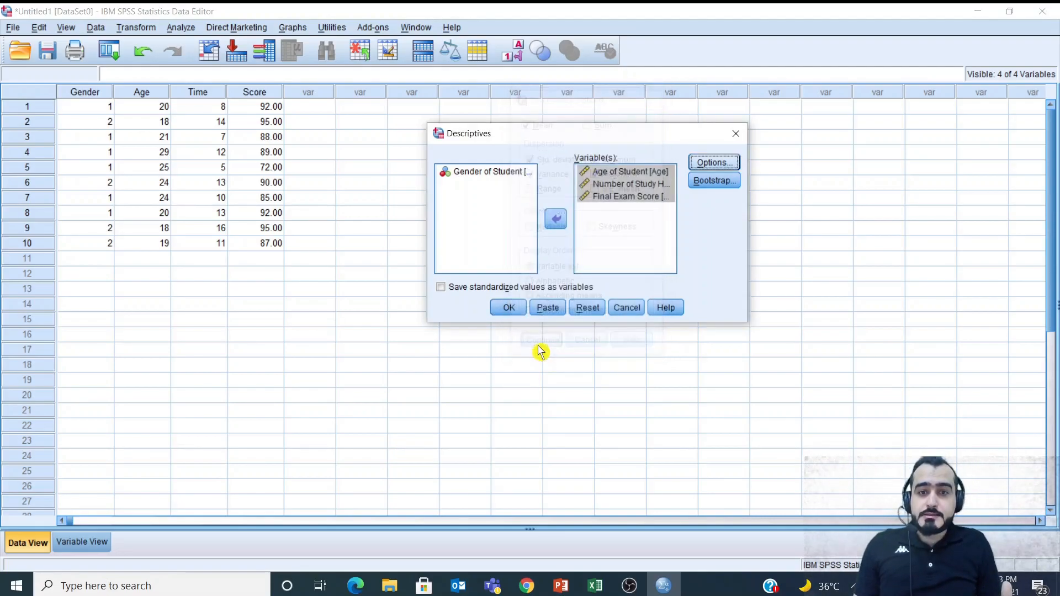
{"action": "left_click", "coordinate": [508, 310]}
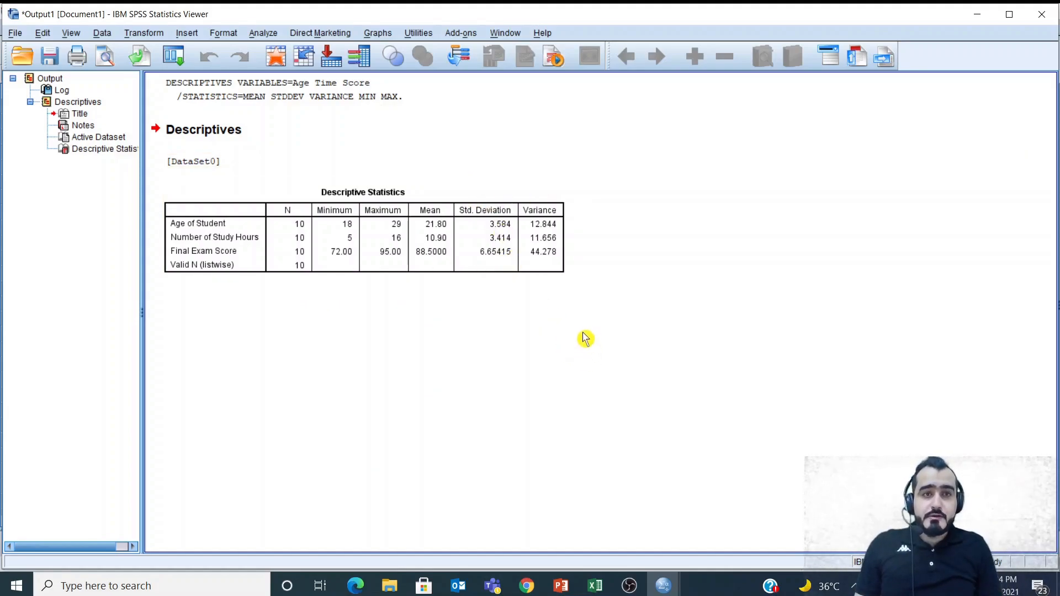
- Start a Frequencies analysis with Gender of Student as its variable
{"action": "left_click", "coordinate": [264, 33]}
{"action": "mouse_move", "coordinate": [305, 69]}
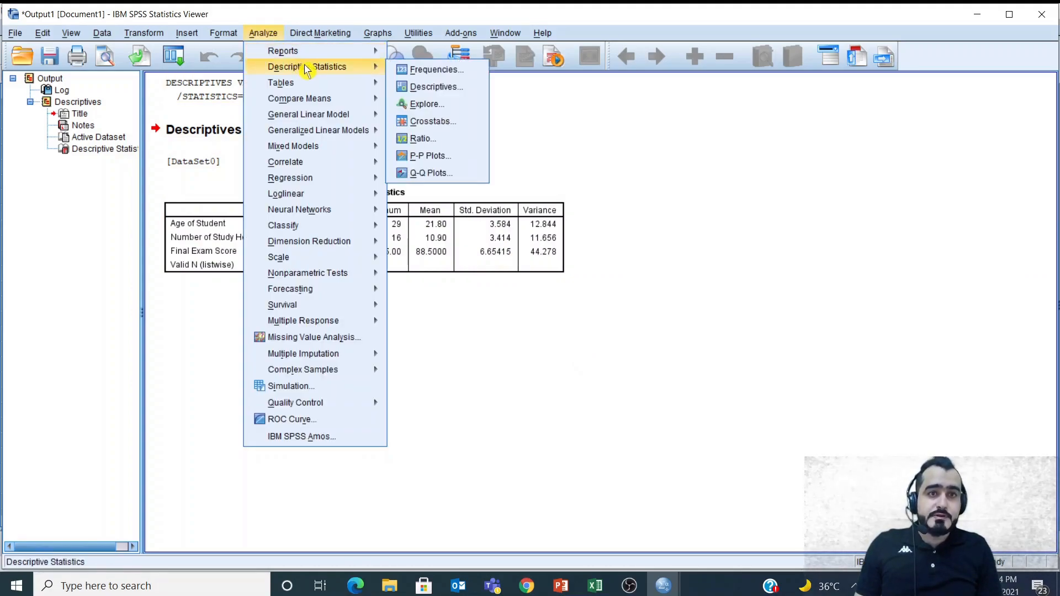
{"action": "left_click", "coordinate": [453, 73]}
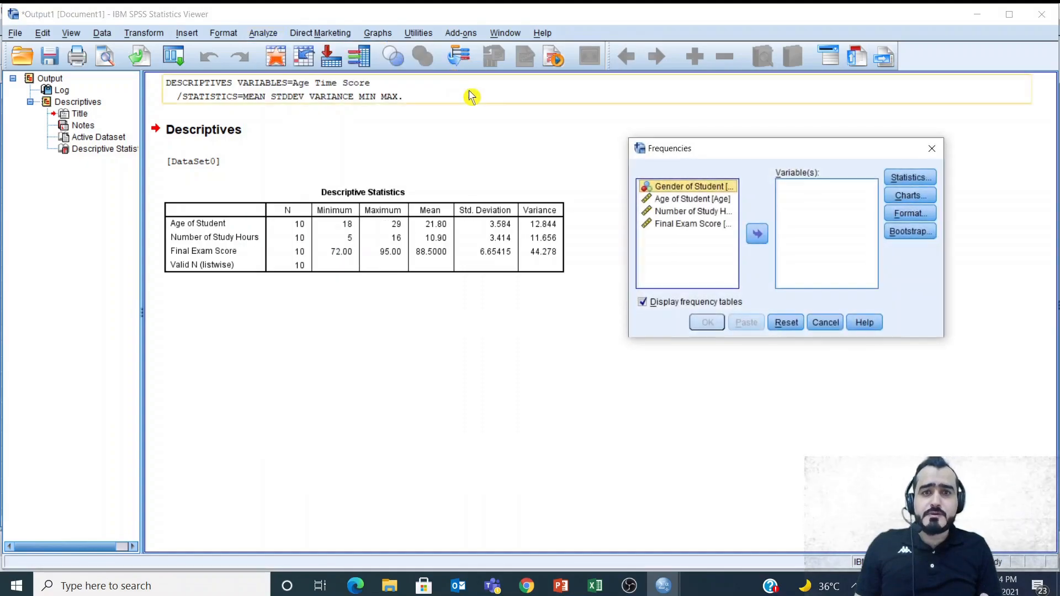
{"action": "left_click", "coordinate": [758, 237]}
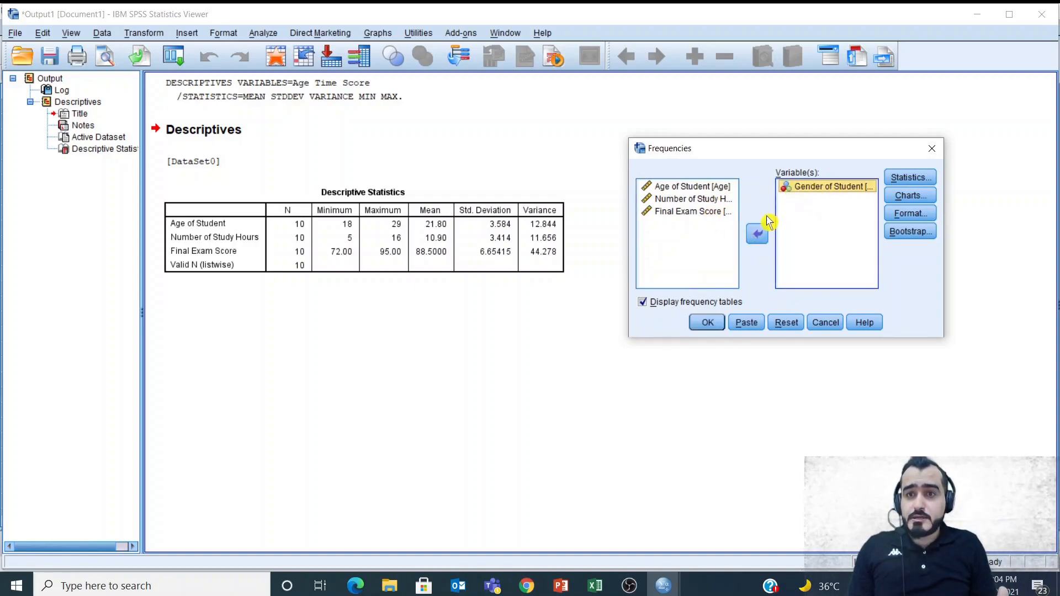
- Include a pie chart with percentages as chart values in the Frequencies analysis
{"action": "left_click", "coordinate": [913, 206]}
{"action": "left_click", "coordinate": [486, 270]}
{"action": "left_click", "coordinate": [524, 343]}
{"action": "left_click", "coordinate": [483, 366]}
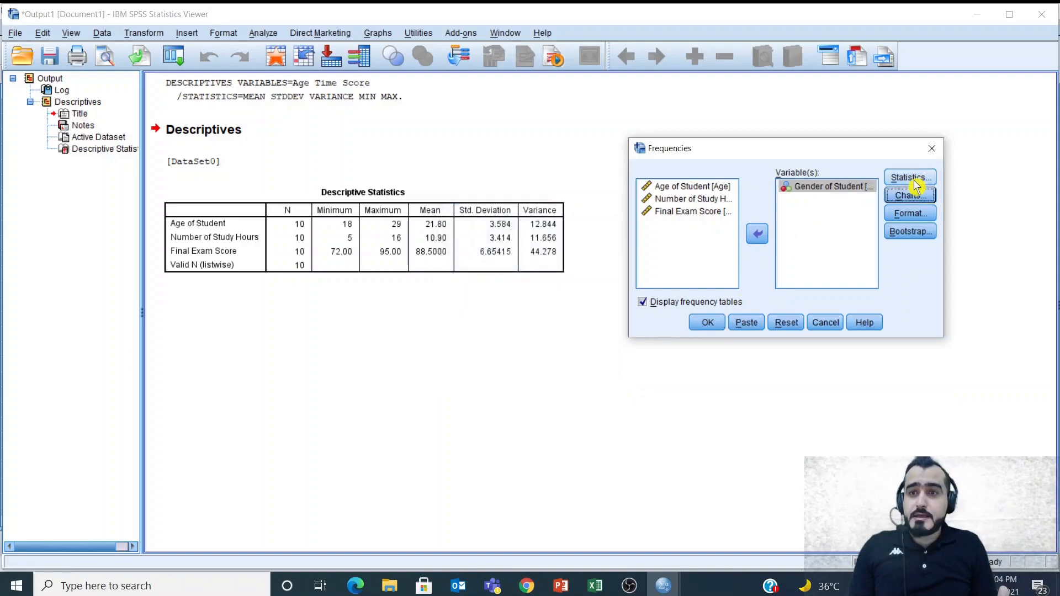
- Review the statistics and format options of the Frequencies analysis, closing both without changes
{"action": "left_click", "coordinate": [910, 178]}
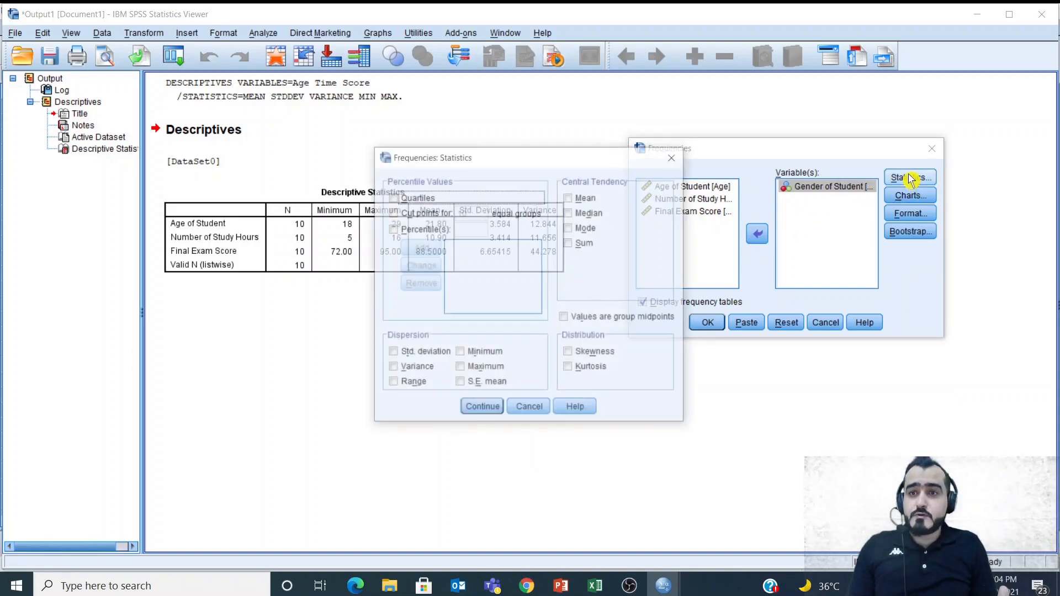
{"action": "left_click", "coordinate": [673, 159]}
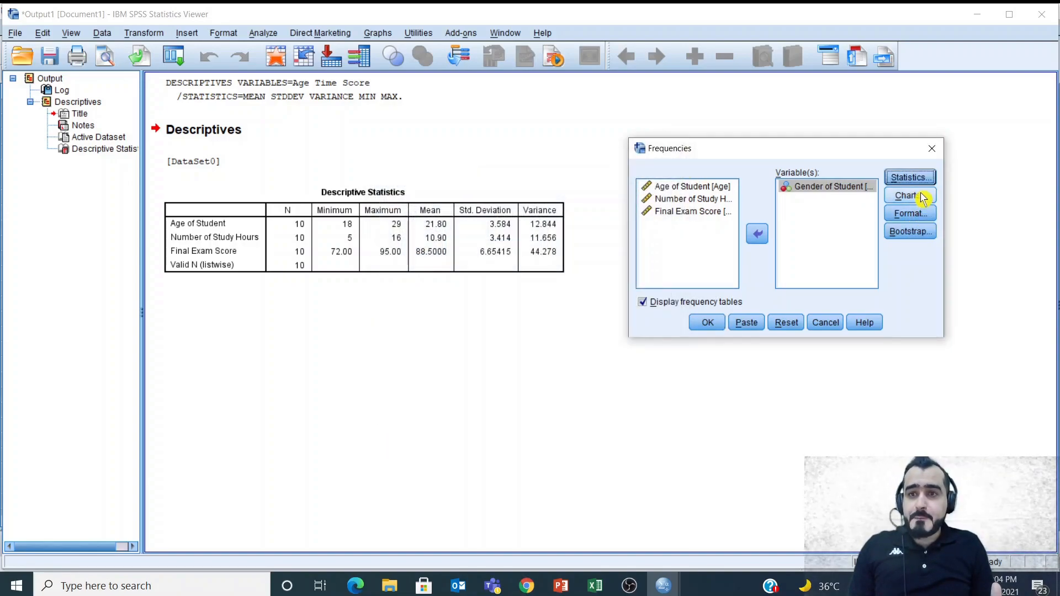
{"action": "left_click", "coordinate": [917, 215]}
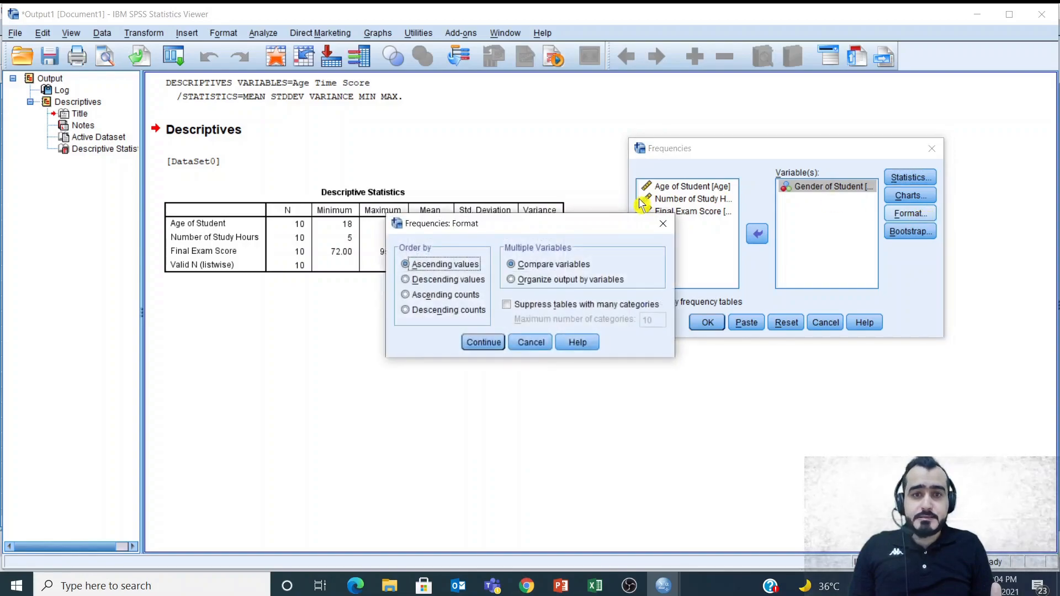
{"action": "left_click", "coordinate": [662, 222]}
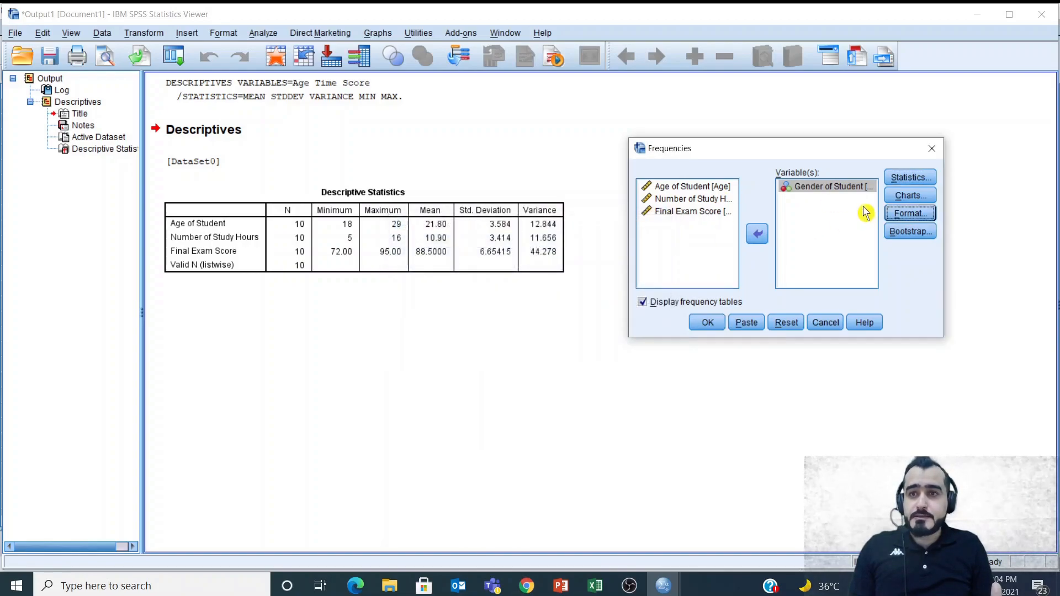
- Leave all additional statistics unselected and run the Frequencies analysis for Gender of Student
{"action": "left_click", "coordinate": [903, 188]}
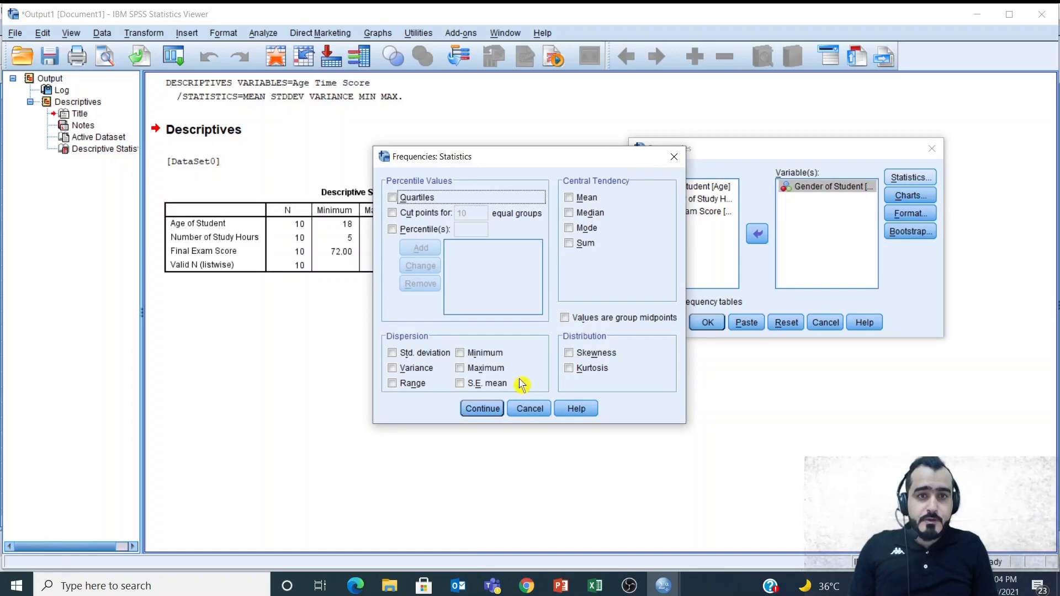
{"action": "left_click", "coordinate": [483, 409]}
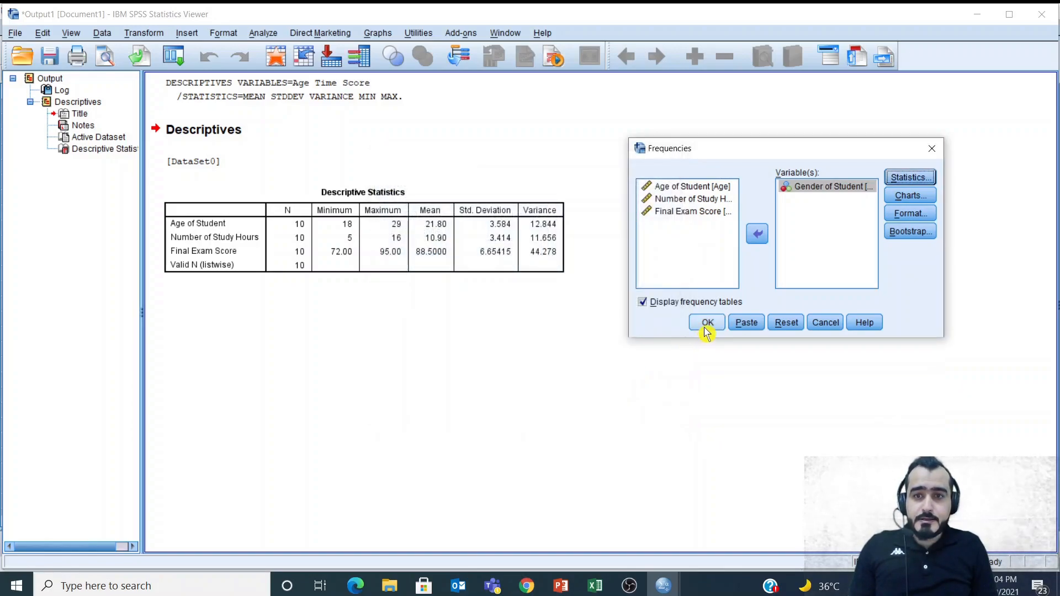
{"action": "left_click", "coordinate": [707, 326]}
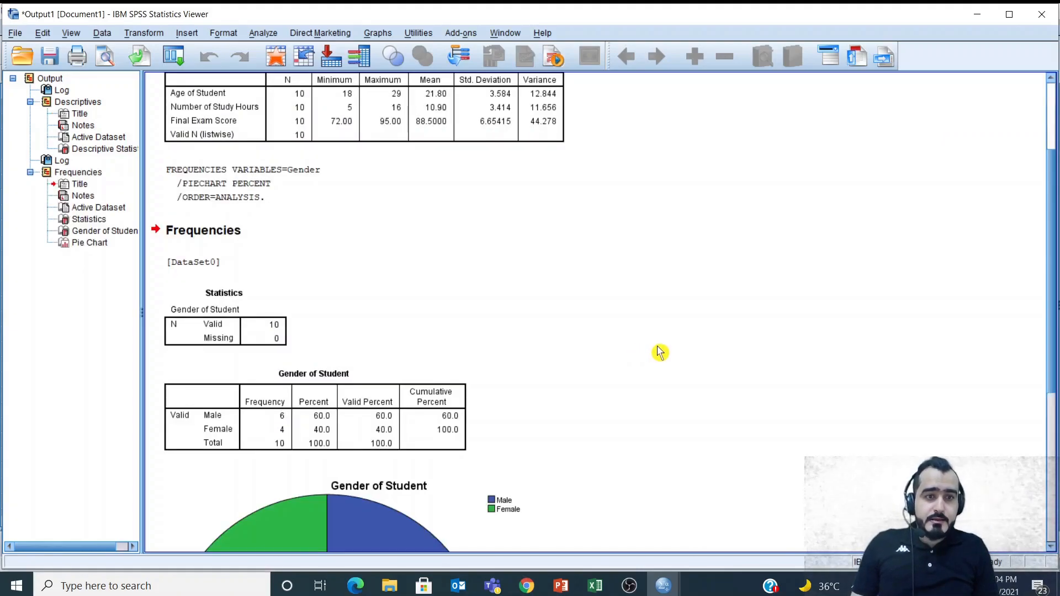
- Examine the gender frequency table and pie chart in the output, and return to the descriptive statistics table
{"action": "scroll", "coordinate": [660, 350], "scroll_direction": "down", "scroll_amount": 2}
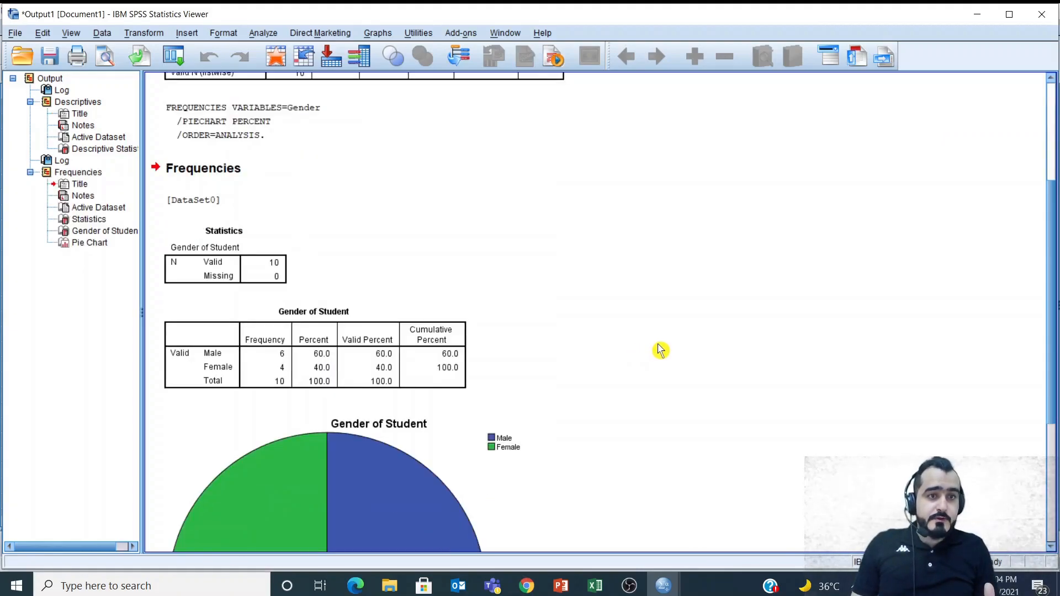
{"action": "scroll", "coordinate": [661, 350], "scroll_direction": "down", "scroll_amount": 2}
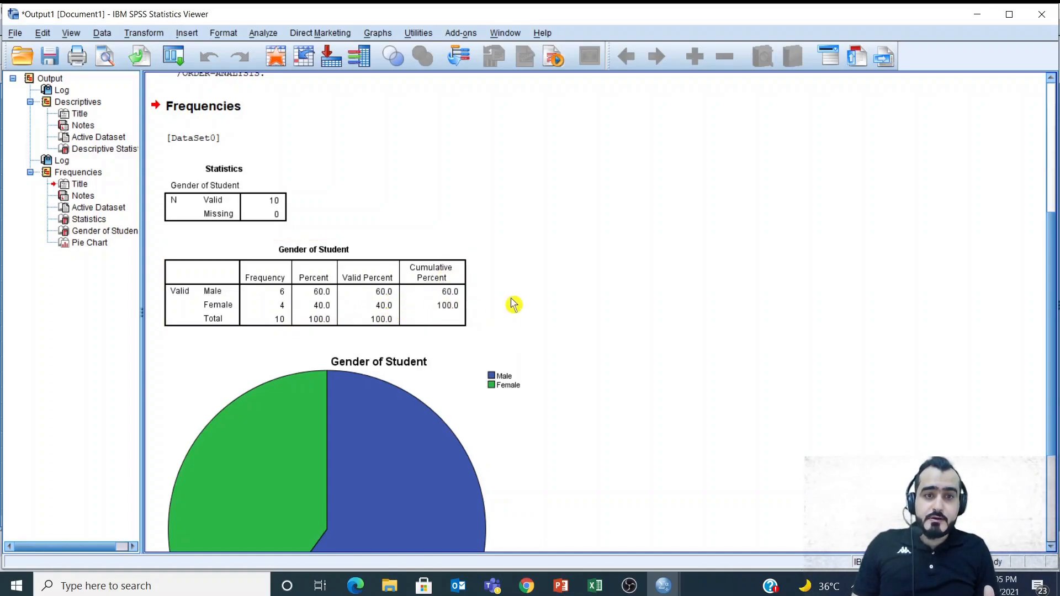
{"action": "scroll", "coordinate": [626, 290], "scroll_direction": "down", "scroll_amount": 1}
{"action": "scroll", "coordinate": [628, 287], "scroll_direction": "down", "scroll_amount": 1}
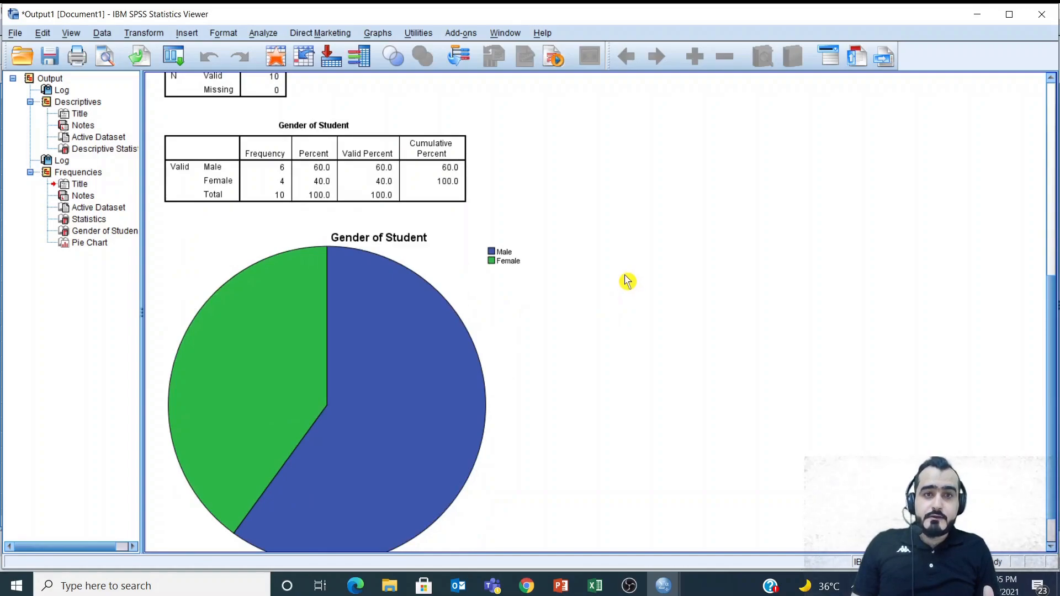
{"action": "scroll", "coordinate": [626, 280], "scroll_direction": "down", "scroll_amount": 1}
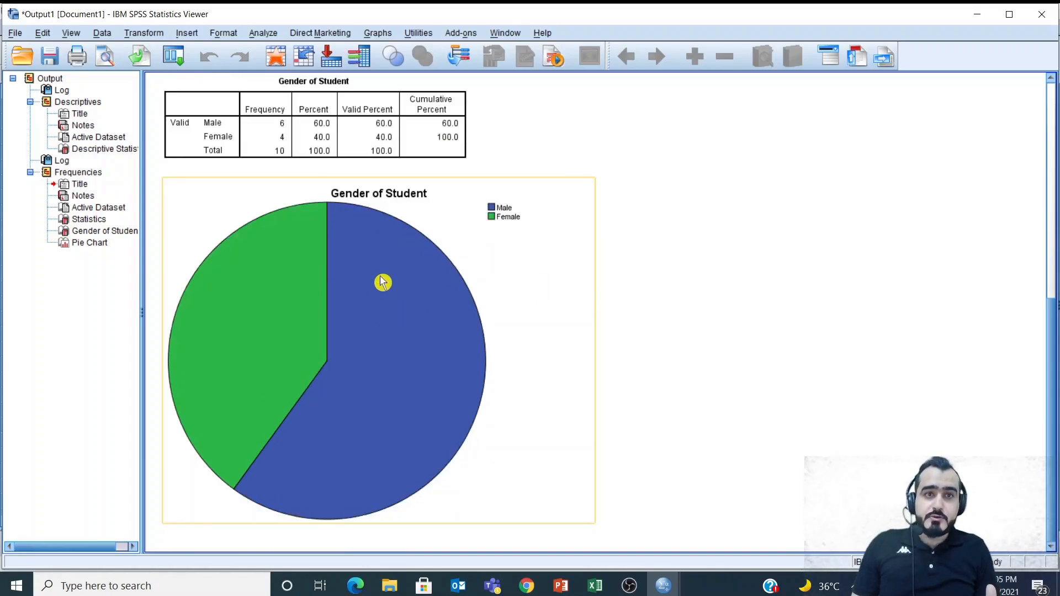
{"action": "scroll", "coordinate": [436, 279], "scroll_direction": "up", "scroll_amount": 5}
{"action": "scroll", "coordinate": [447, 280], "scroll_direction": "up", "scroll_amount": 2}
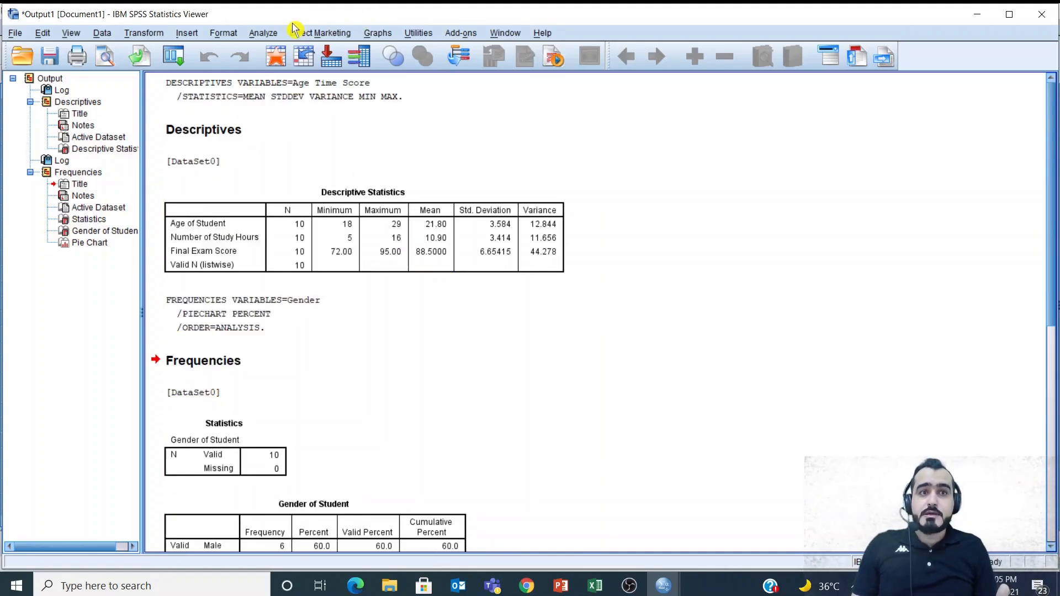
{"action": "left_click", "coordinate": [264, 34]}
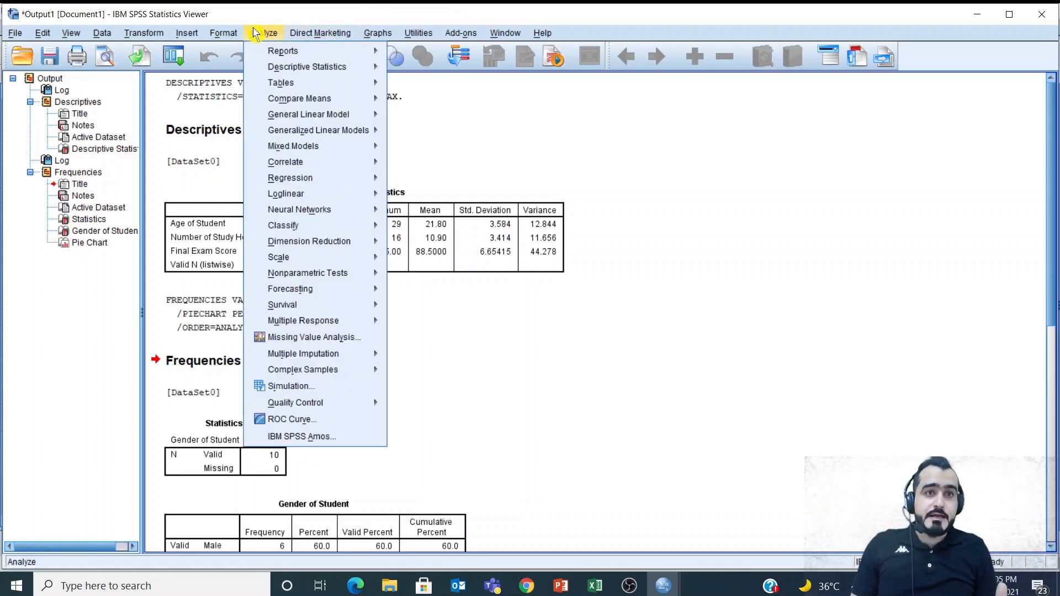
{"action": "mouse_move", "coordinate": [267, 70]}
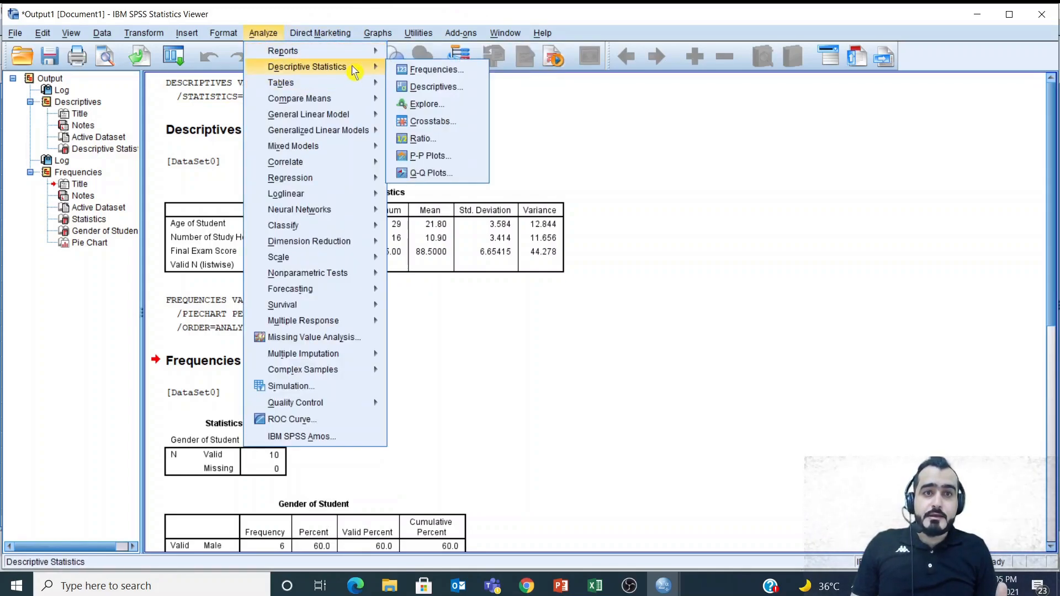
{"action": "left_click", "coordinate": [463, 70]}
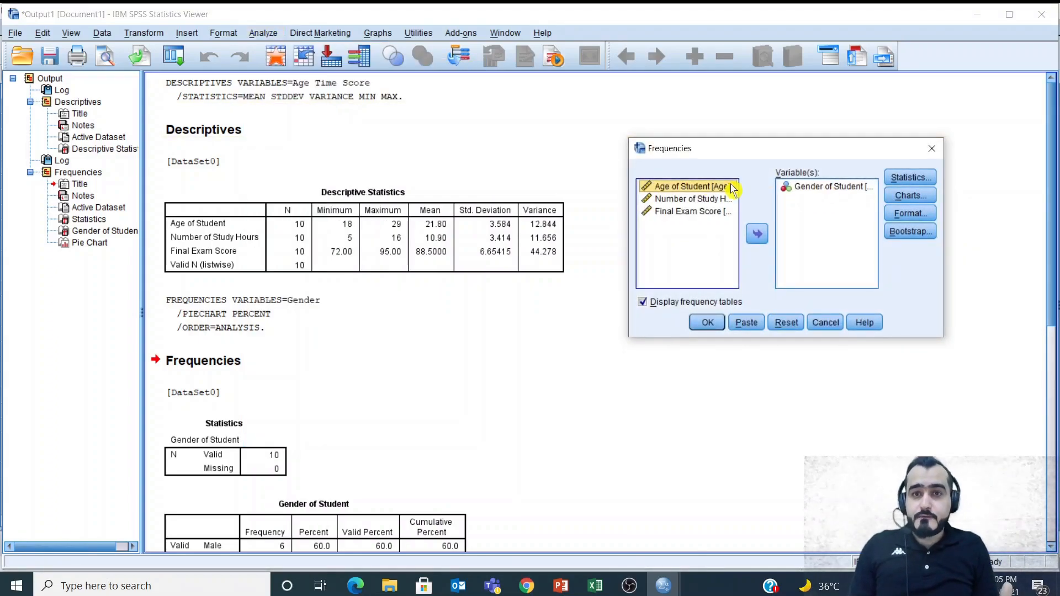
{"action": "left_click", "coordinate": [931, 151]}
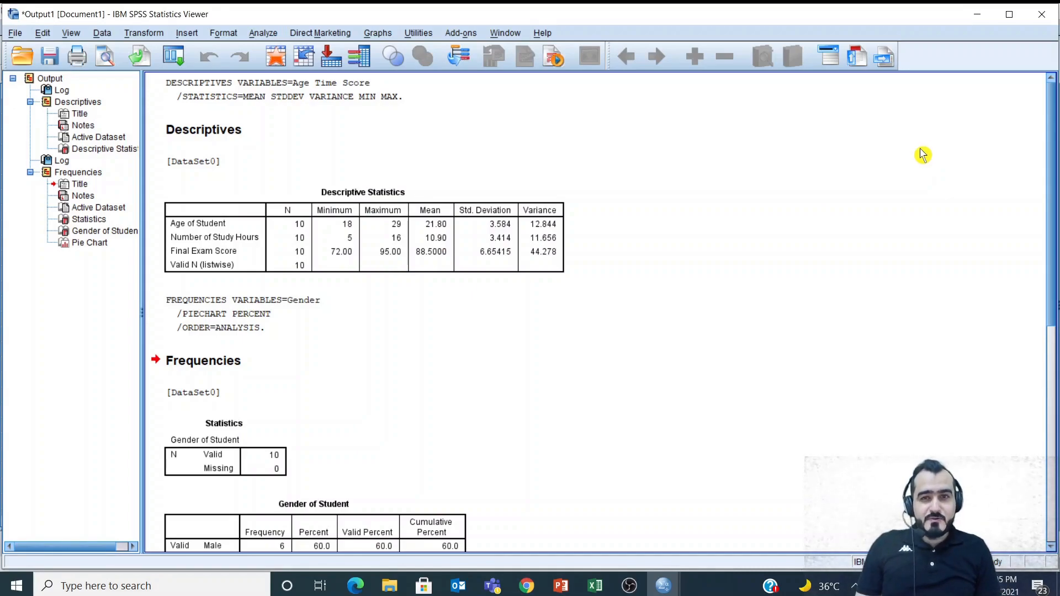